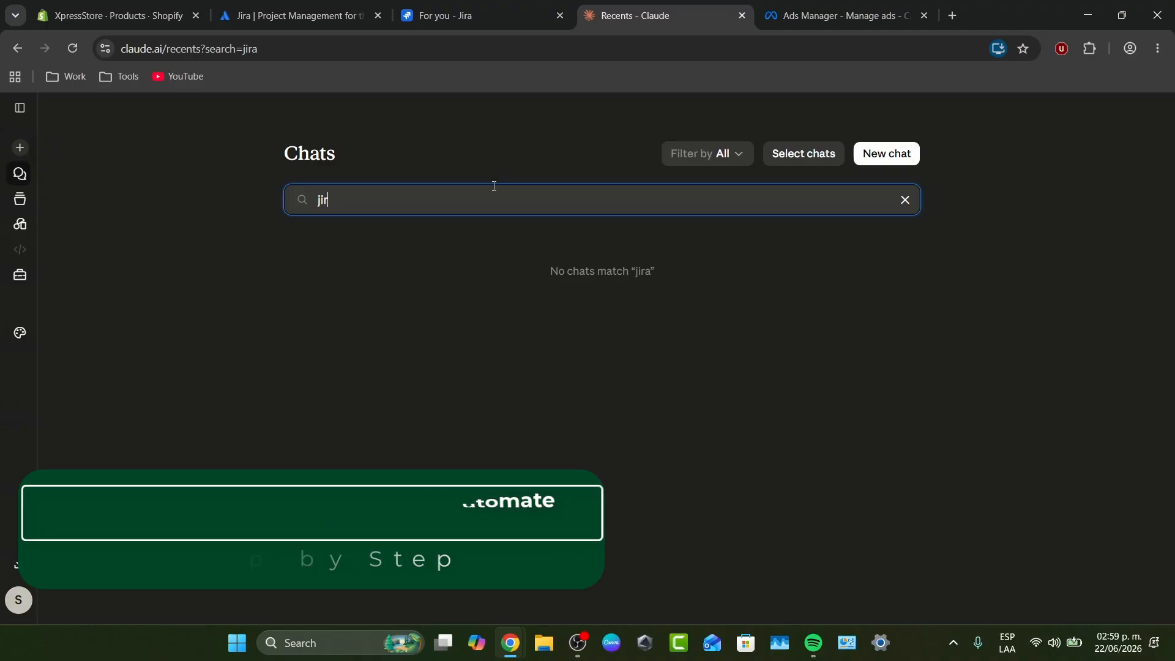
Clear the chat search and log out of the current Claude account.
{"action": "type", "text": "a"}
{"action": "key", "text": "BackSpace"}
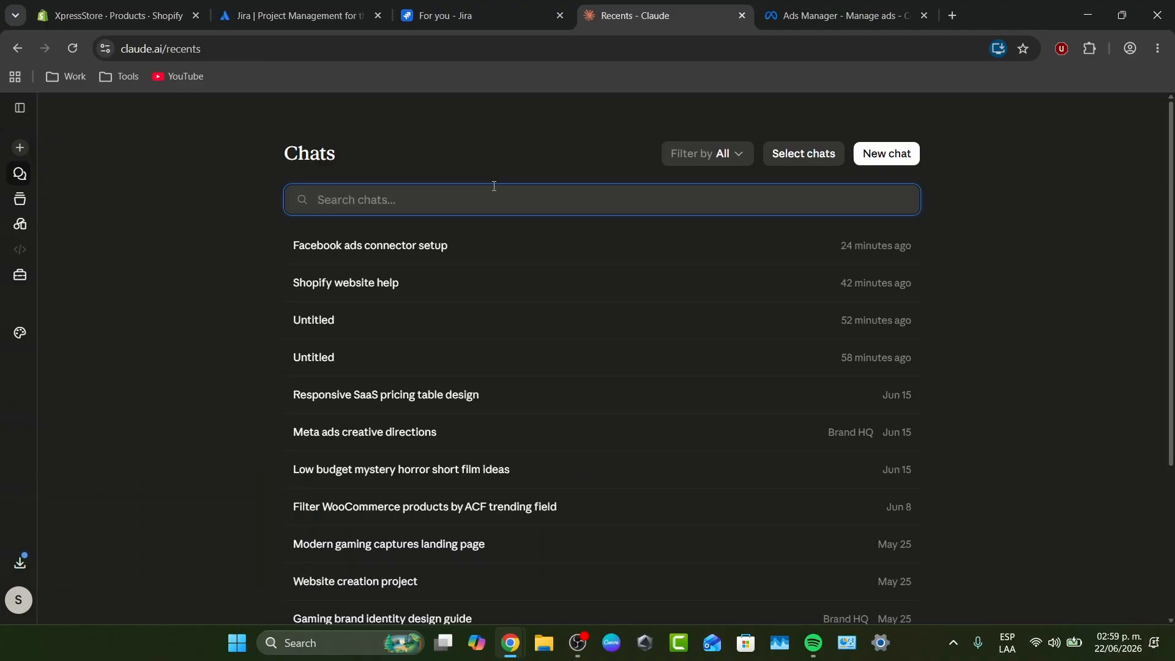
{"action": "left_click", "coordinate": [18, 599]}
{"action": "left_click", "coordinate": [54, 560]}
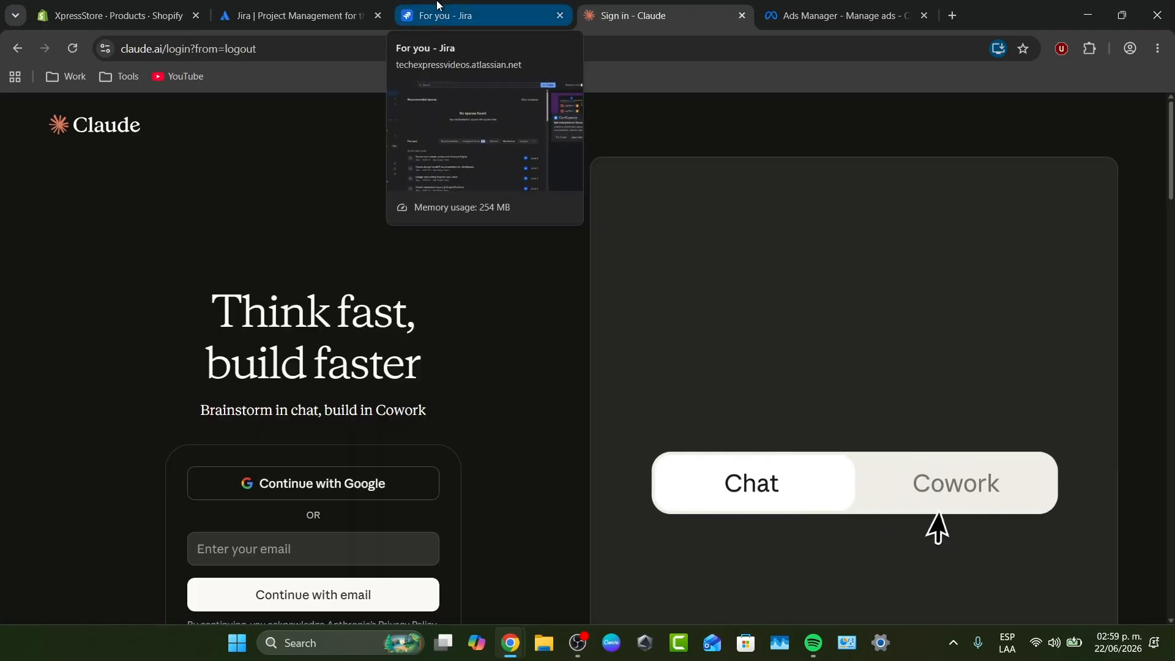
Try to sign in to Claude through Google with a signed-out account, entering the account password.
{"action": "left_click", "coordinate": [348, 487]}
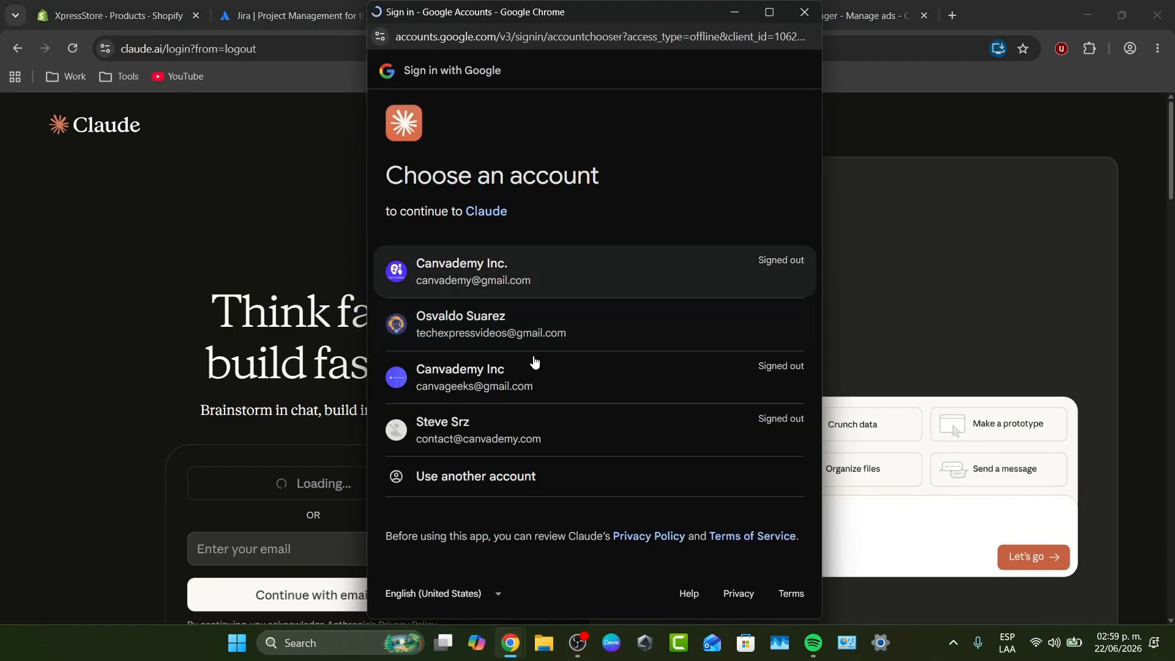
{"action": "left_click", "coordinate": [537, 386]}
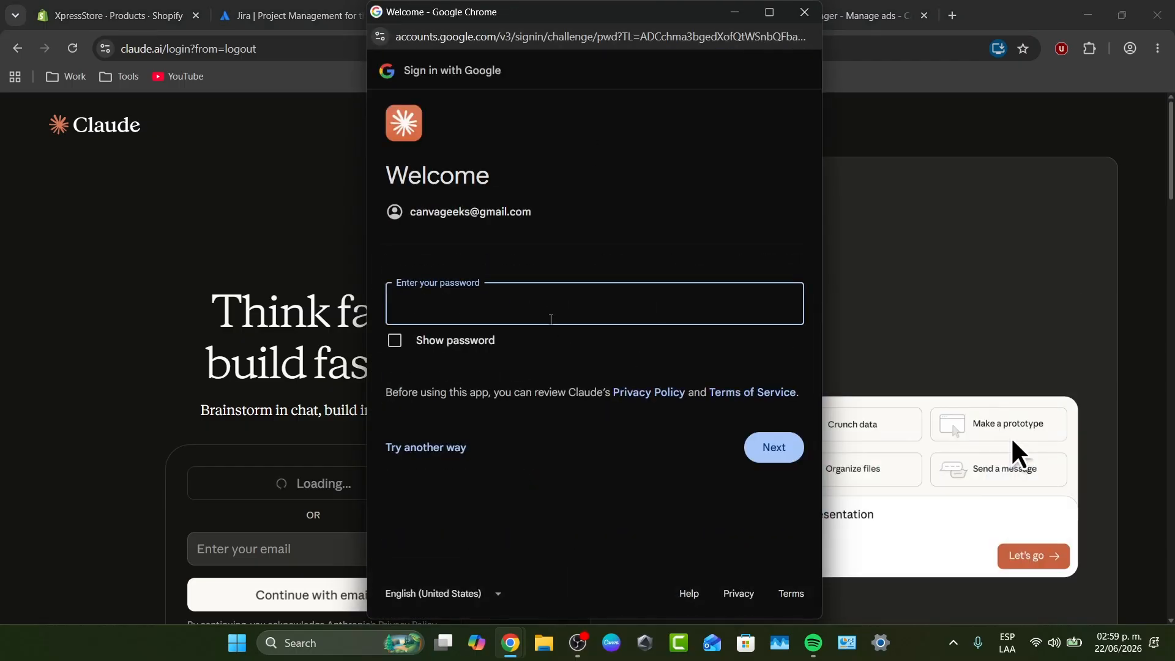
{"action": "left_click", "coordinate": [551, 304]}
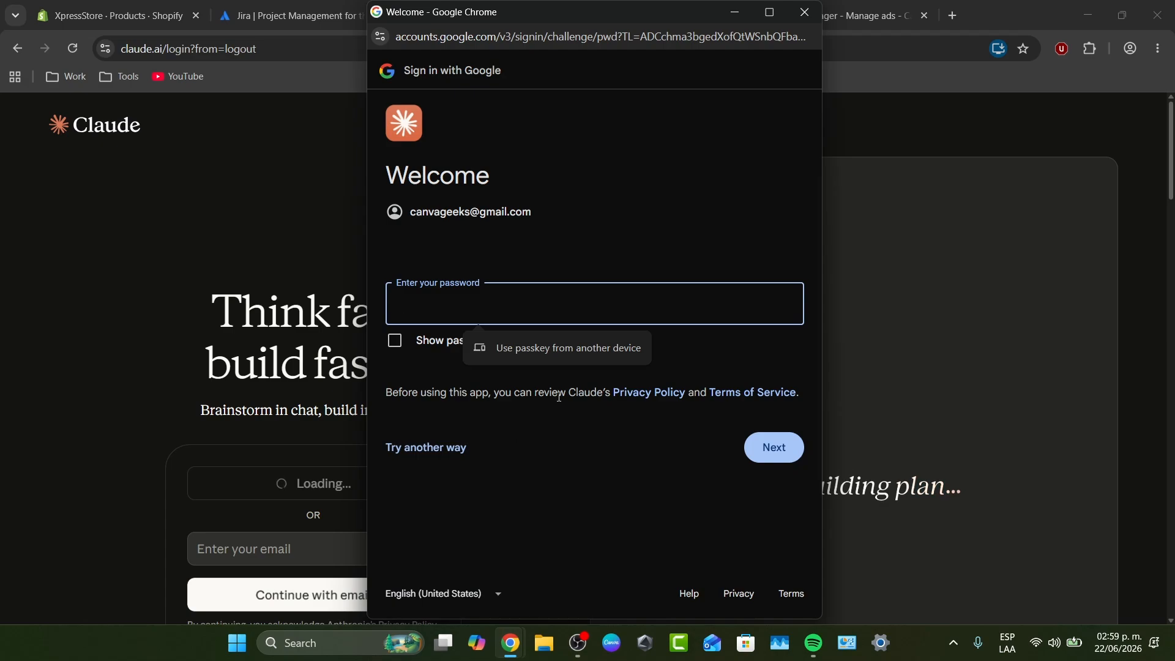
{"action": "type", "text": "**********"}
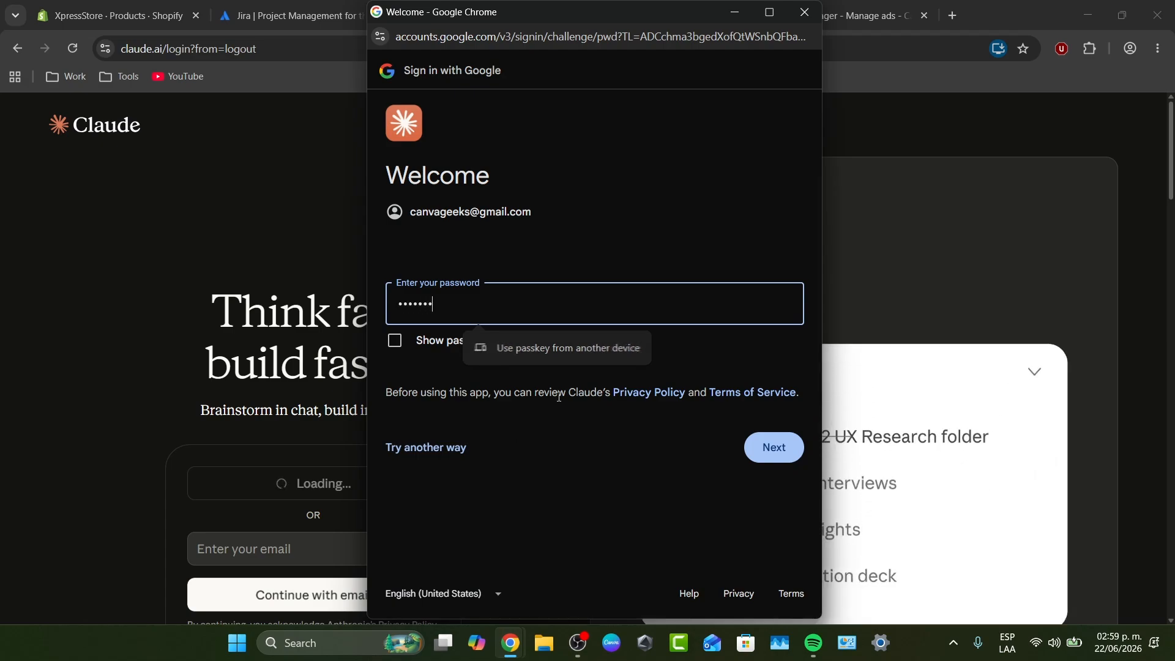
{"action": "key", "text": "Return"}
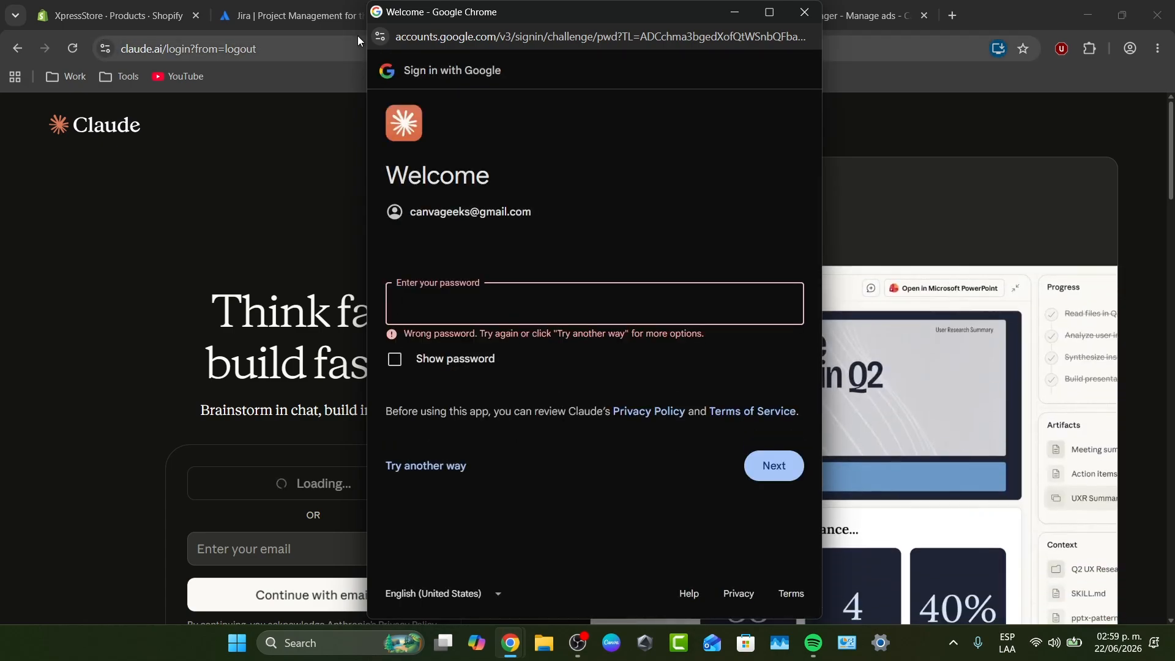
{"action": "left_click", "coordinate": [803, 12]}
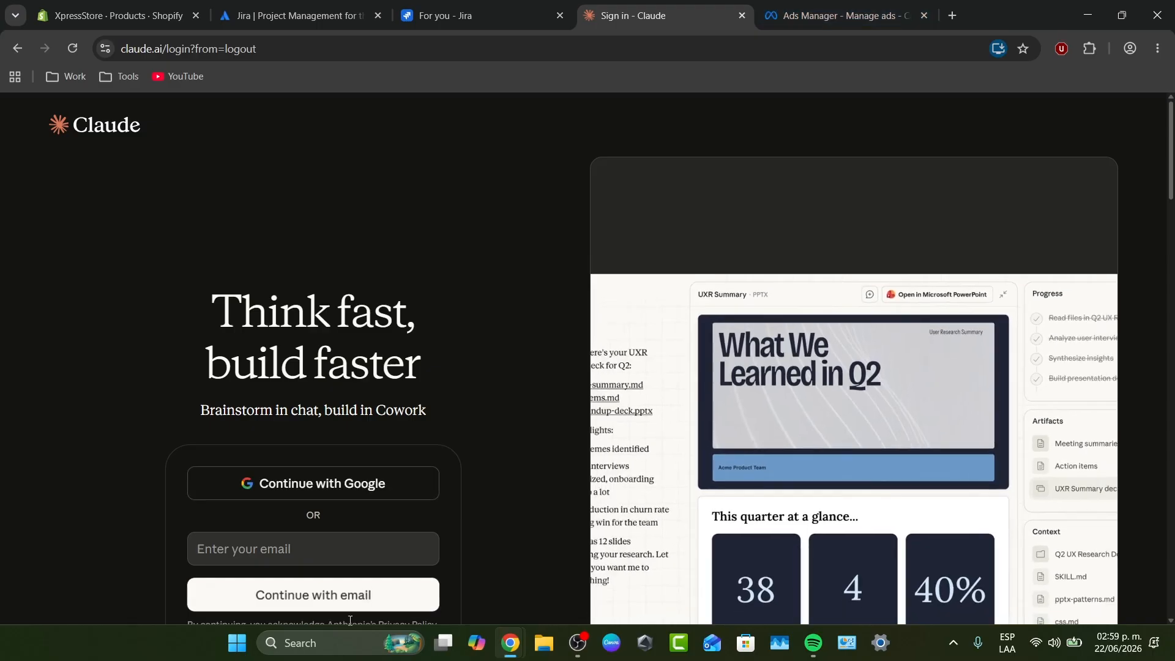
Sign in to Claude through Google with the account that is already signed in.
{"action": "left_click", "coordinate": [382, 495]}
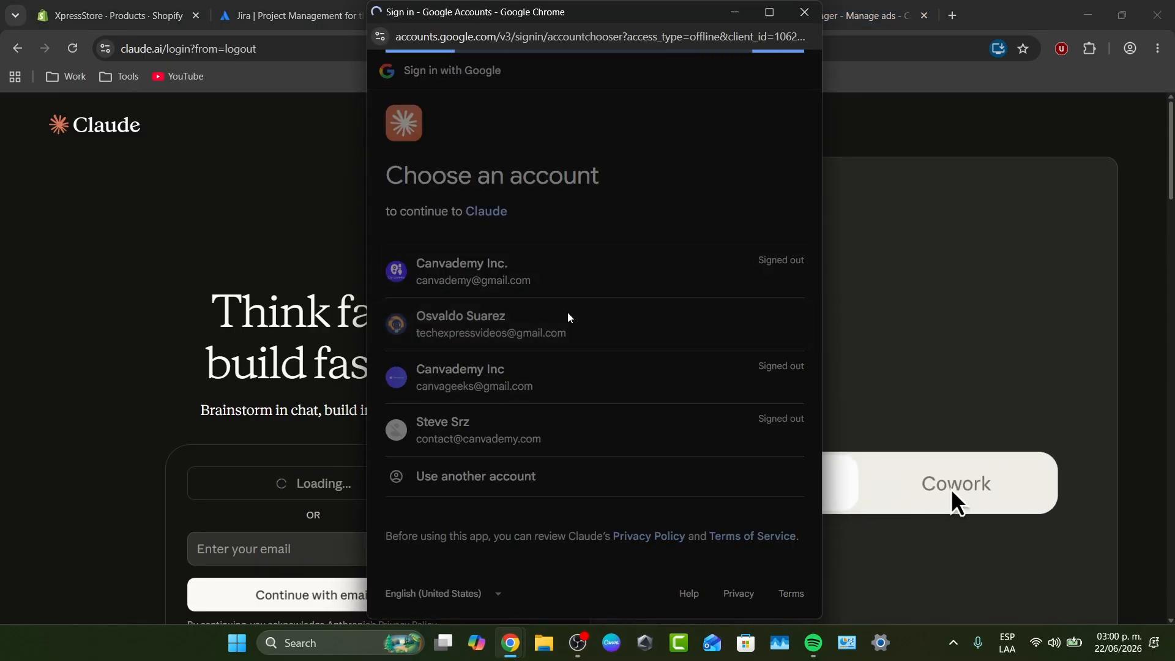
{"action": "left_click", "coordinate": [567, 313]}
{"action": "left_click", "coordinate": [646, 381]}
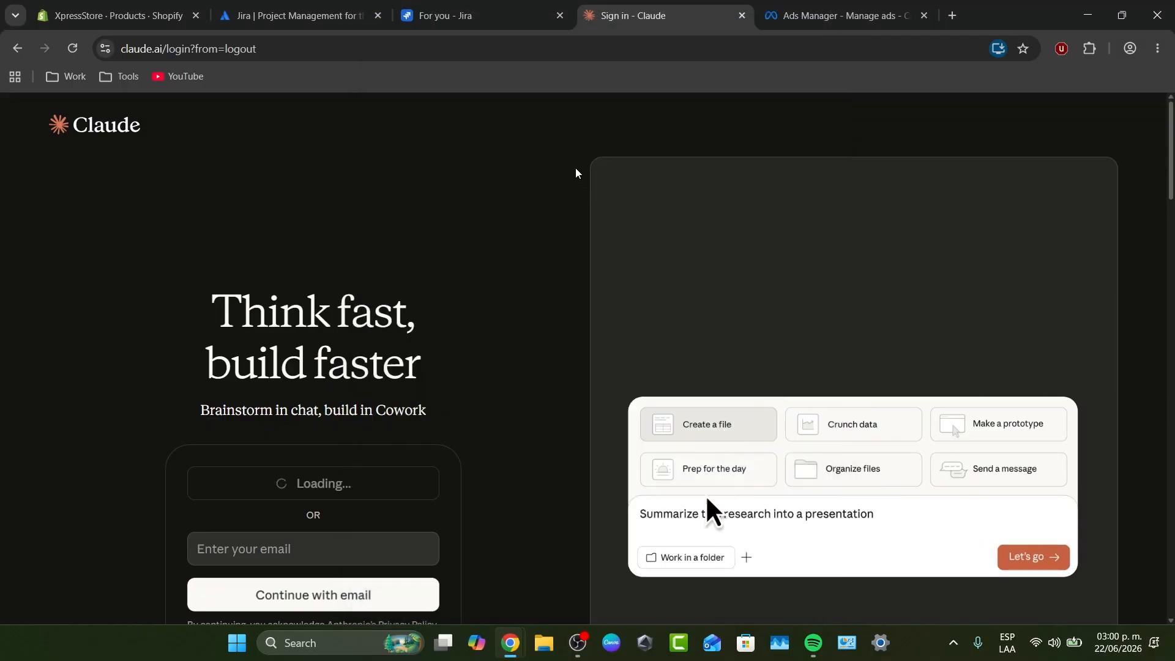
Switch to Jira, open the My Design Team space and review its list of tasks.
{"action": "left_click", "coordinate": [480, 15]}
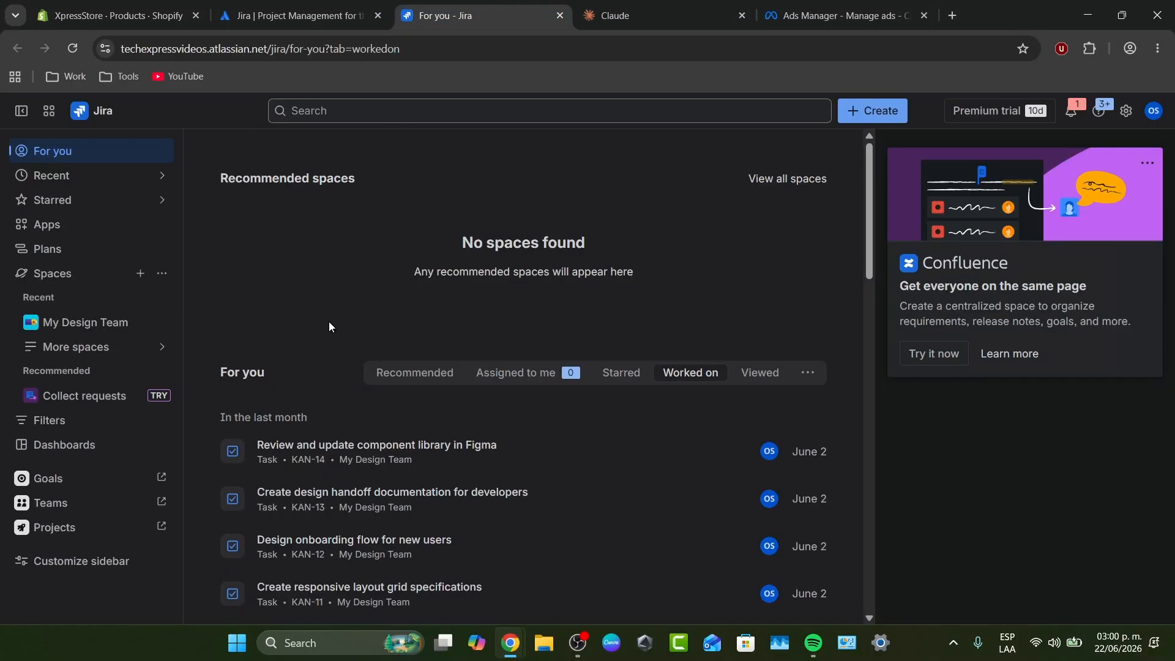
{"action": "left_click", "coordinate": [100, 334]}
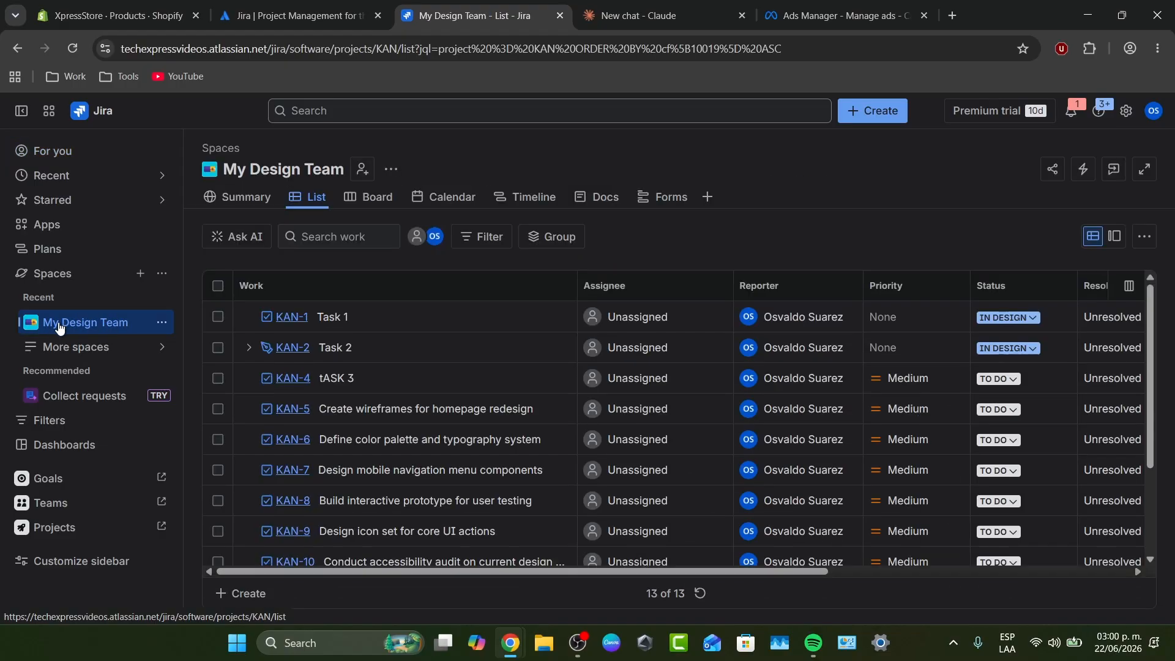
{"action": "scroll", "coordinate": [464, 417], "scroll_direction": "down", "scroll_amount": 3}
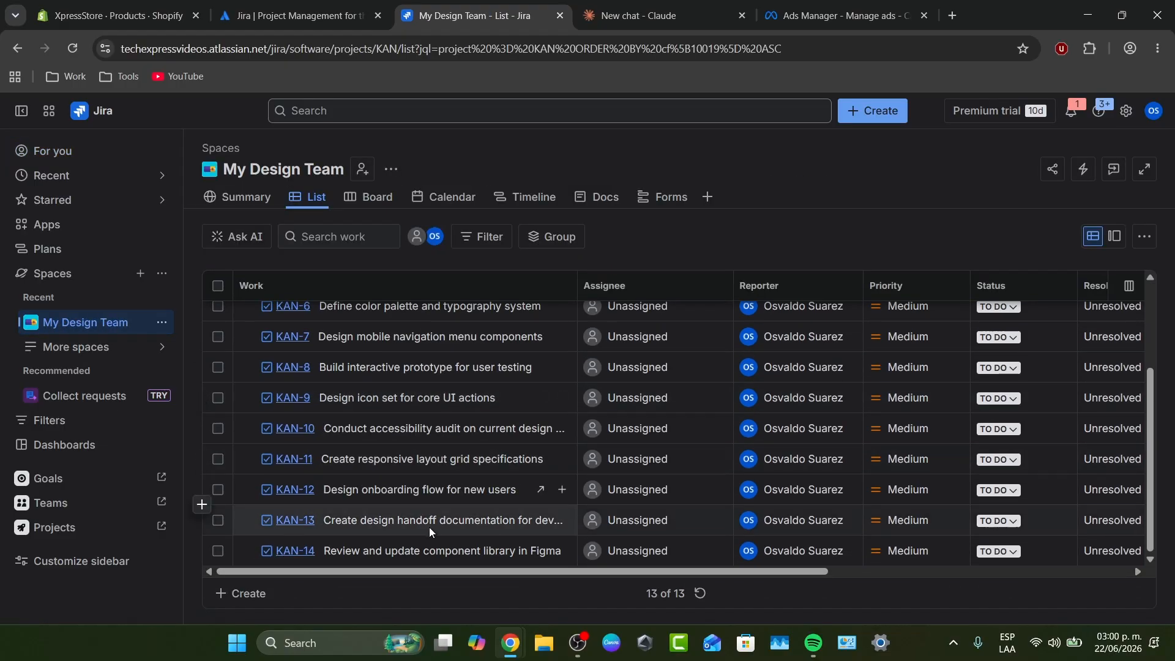
{"action": "scroll", "coordinate": [502, 456], "scroll_direction": "up", "scroll_amount": 3}
{"action": "scroll", "coordinate": [502, 456], "scroll_direction": "down", "scroll_amount": 3}
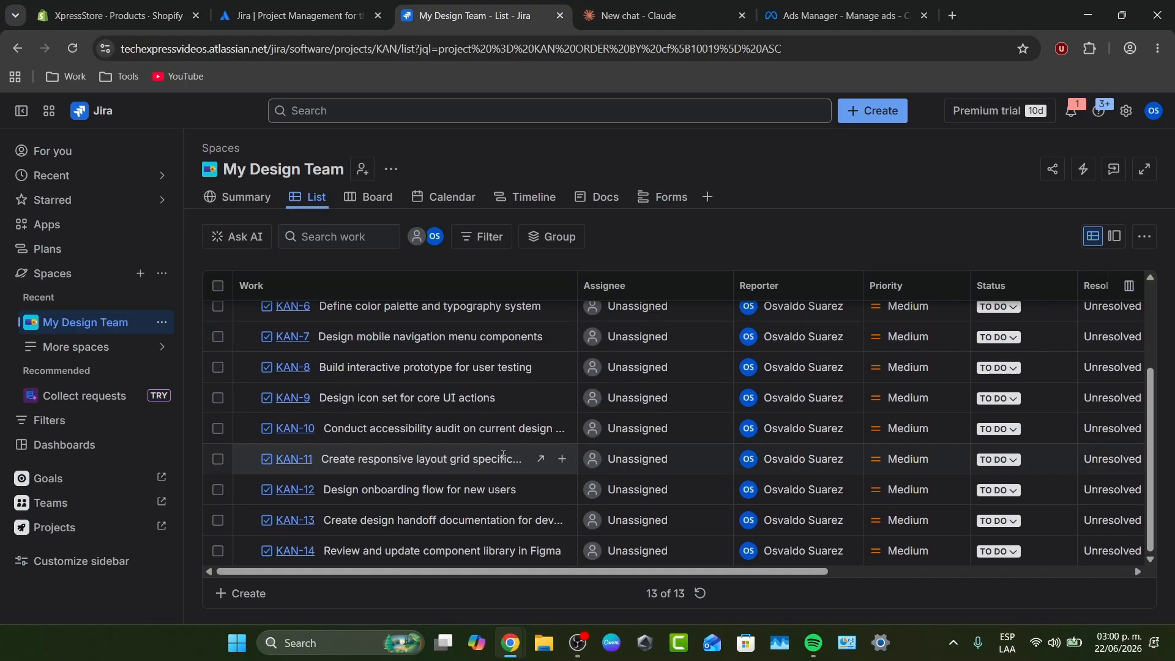
{"action": "scroll", "coordinate": [502, 456], "scroll_direction": "up", "scroll_amount": 3}
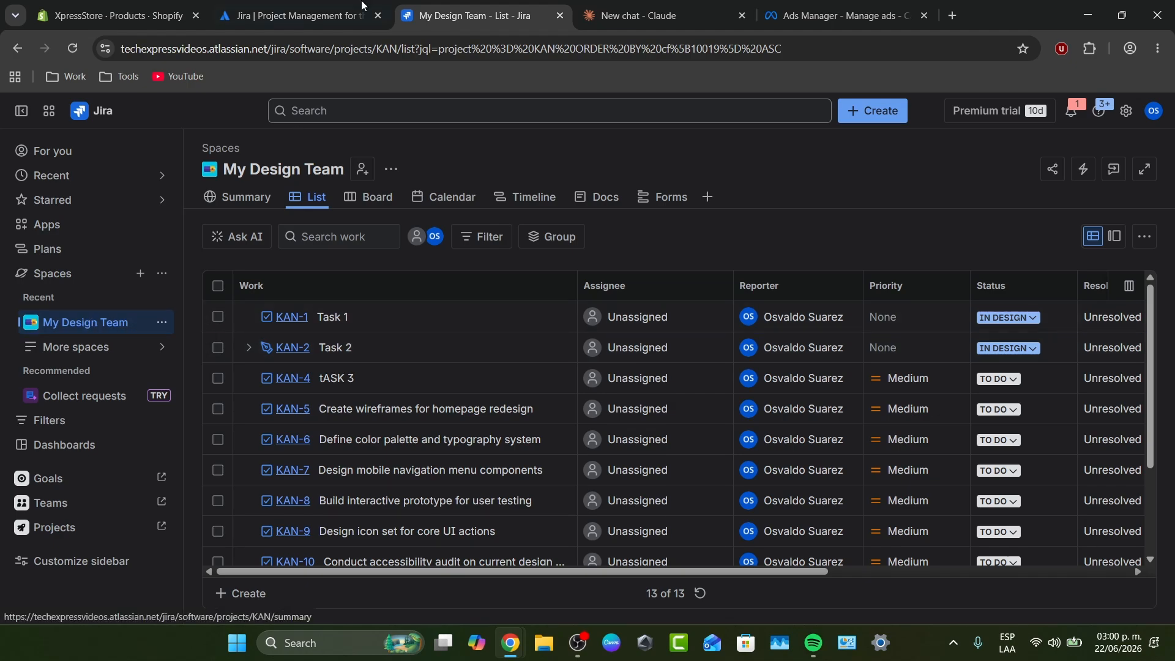
In Claude, send the prompt "Let's work with my Jira Project, add 5 tasks with due dates before july 10 and name them like "stuff 1"".
{"action": "left_click", "coordinate": [643, 7]}
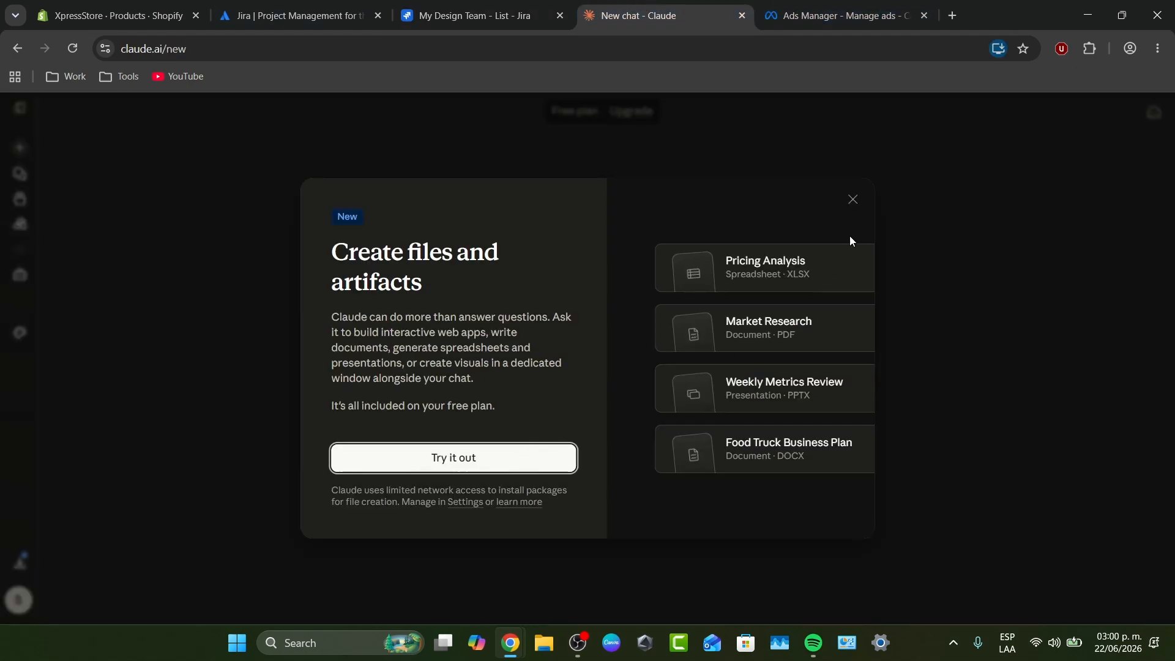
{"action": "left_click", "coordinate": [853, 202]}
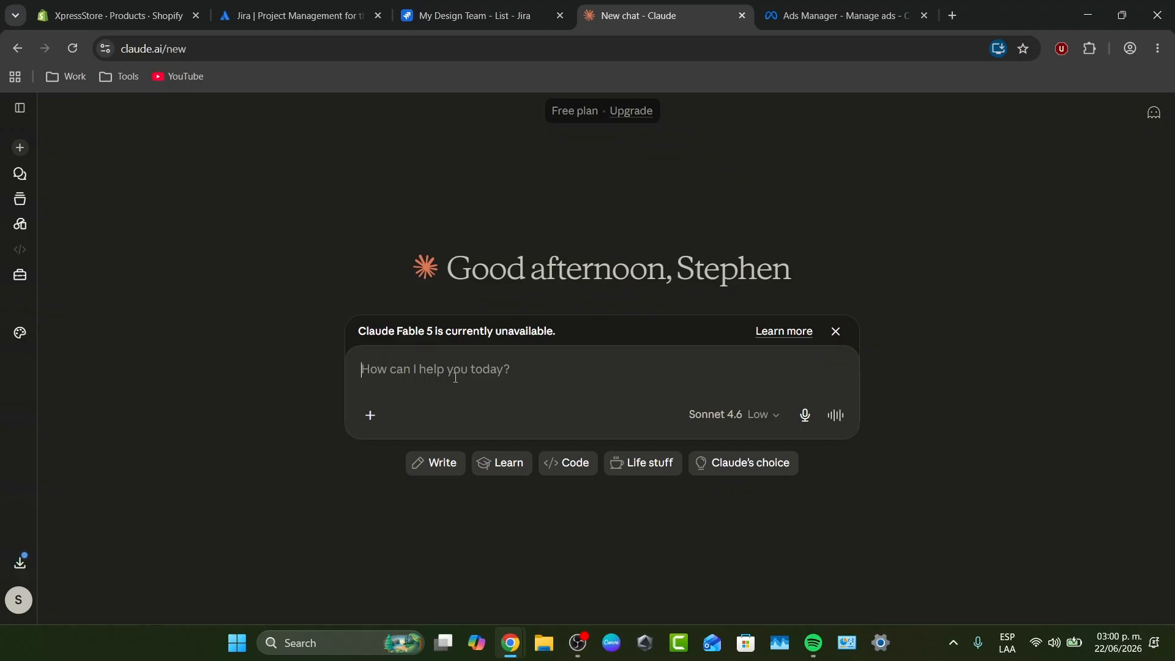
{"action": "type", "text": "Le"}
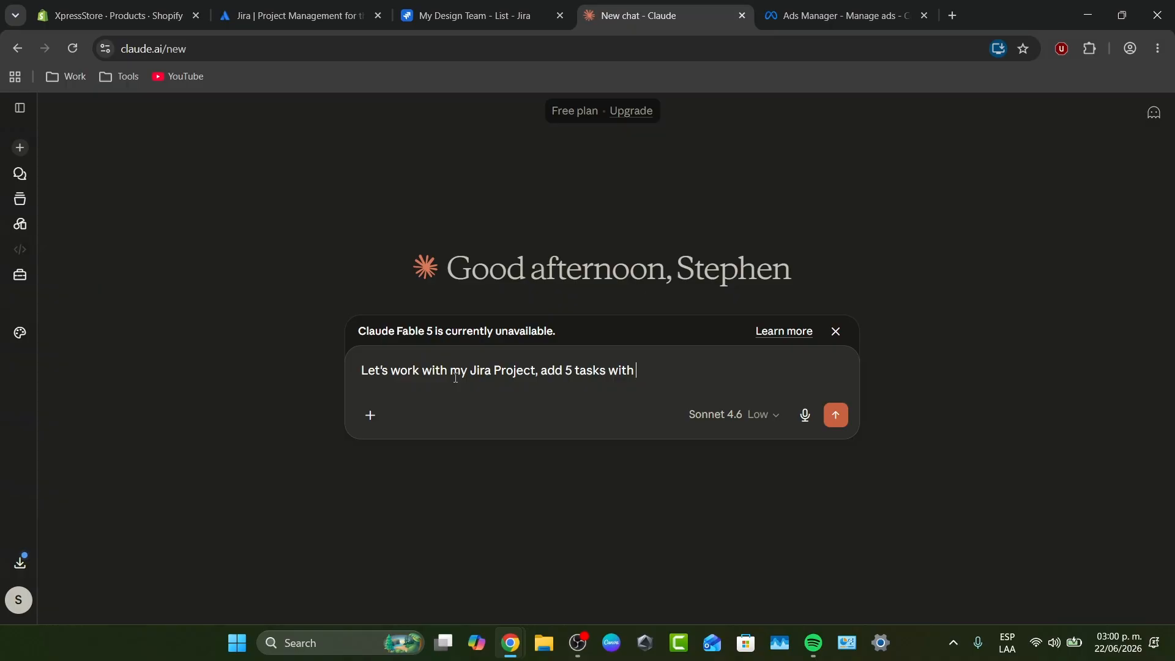
{"action": "key", "text": "BackSpace"}
{"action": "type", "text": "dates before  july 10"}
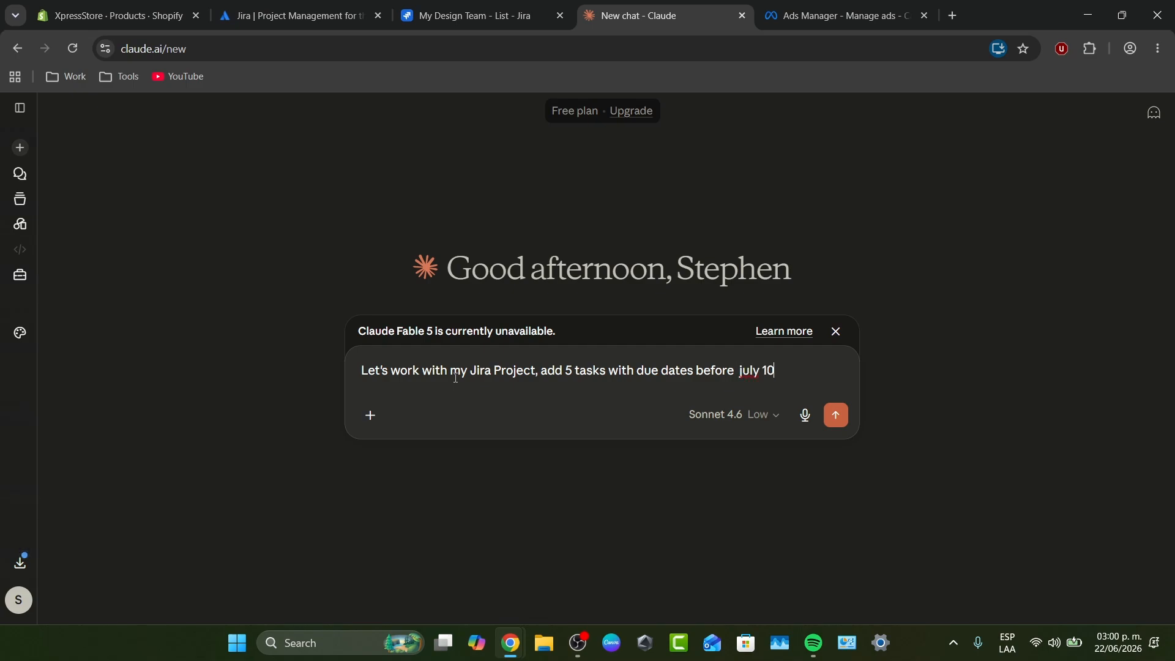
{"action": "type", "text": "name tha"}
{"action": "type", "text": "m like "}
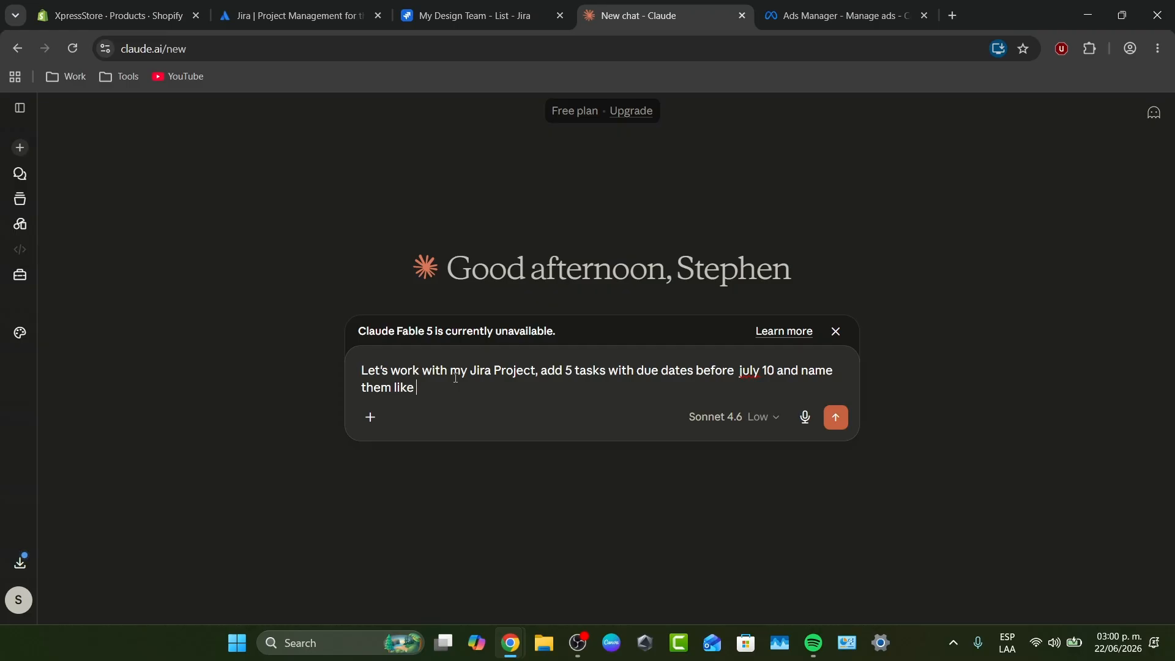
{"action": "type", "text": "\"stuff 1"}
{"action": "key", "text": "Return"}
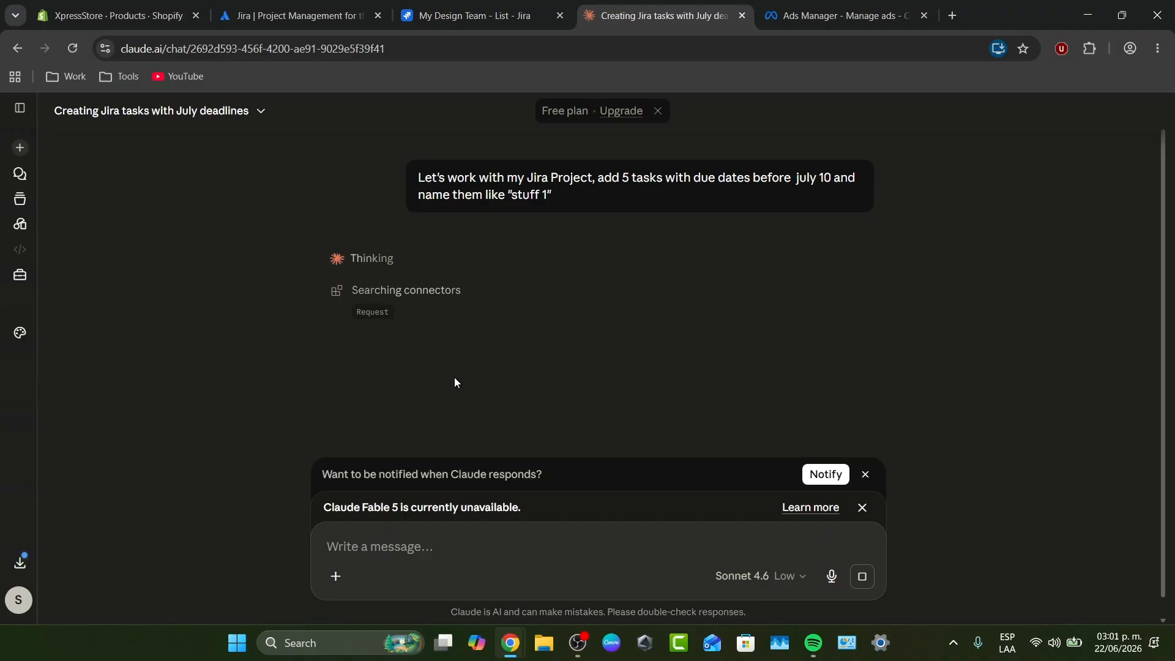
Dismiss the notices above the message box and start connecting the suggested Atlassian Rovo connector.
{"action": "left_click", "coordinate": [864, 507]}
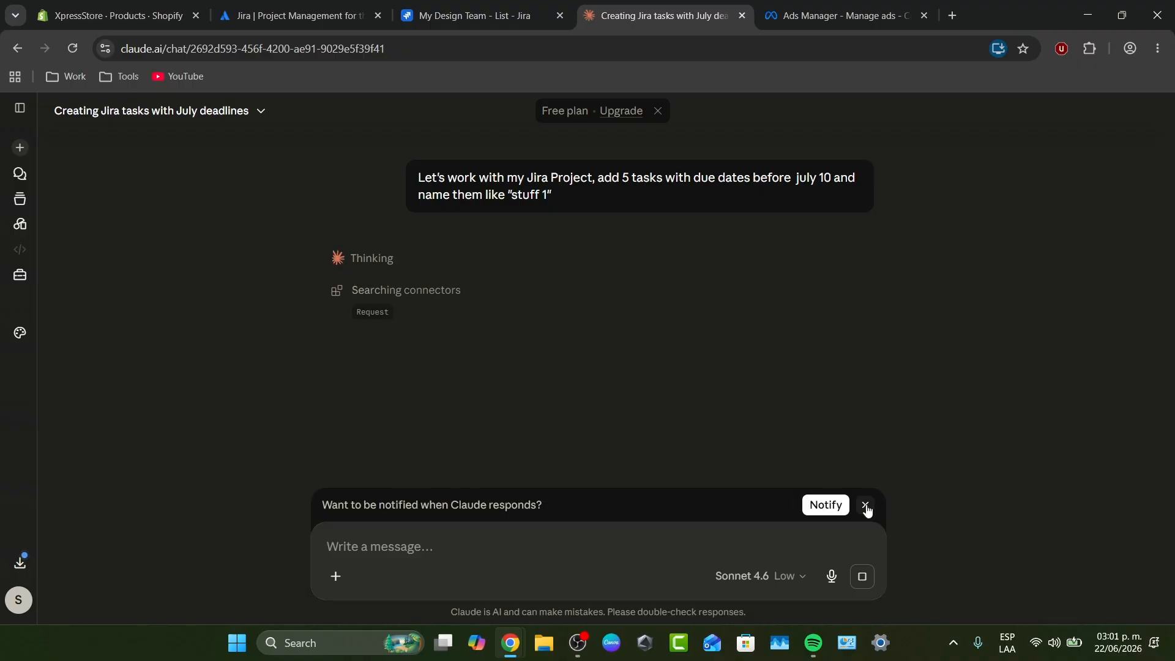
{"action": "left_click", "coordinate": [868, 504]}
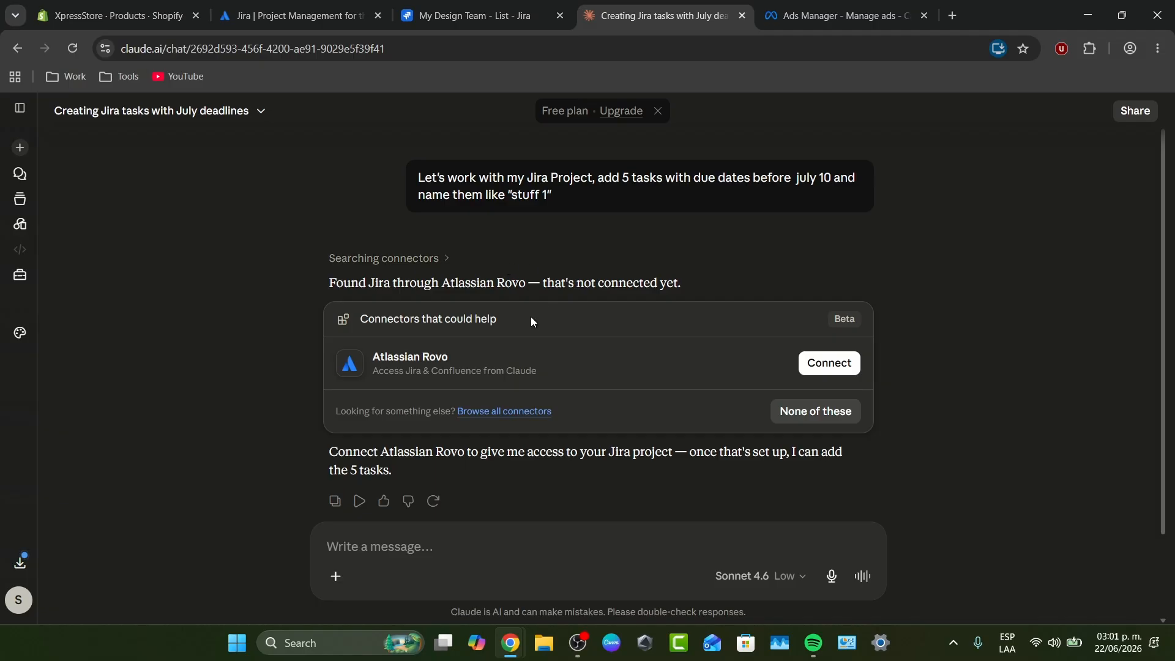
{"action": "left_click_drag", "start_coordinate": [376, 326], "coordinate": [520, 329]}
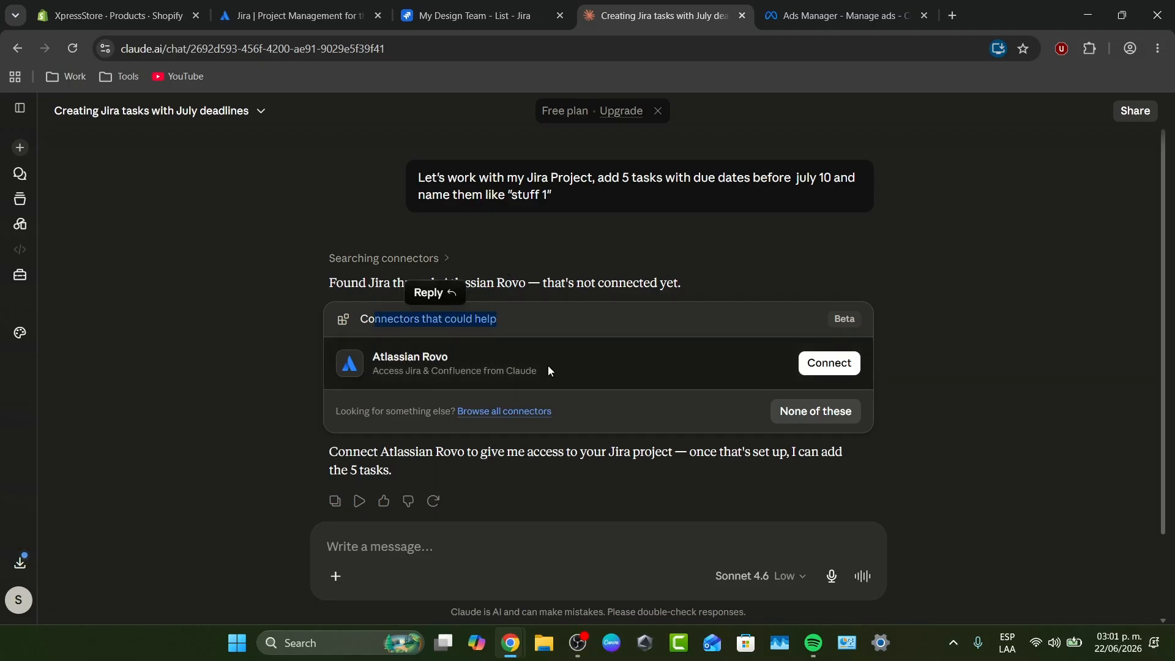
{"action": "left_click_drag", "start_coordinate": [548, 370], "coordinate": [379, 358]}
{"action": "left_click", "coordinate": [826, 361]}
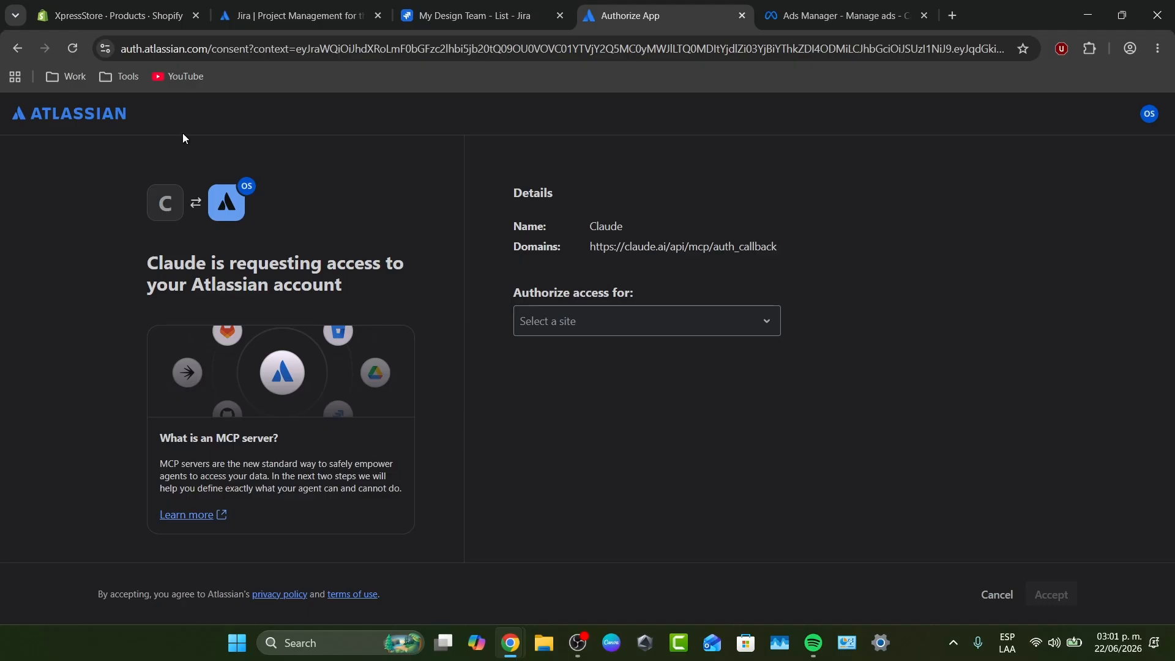
Authorize Claude's access to the techexpressvideos.atlassian.net site, accepting the Read, Search and Write permissions.
{"action": "left_click", "coordinate": [587, 331]}
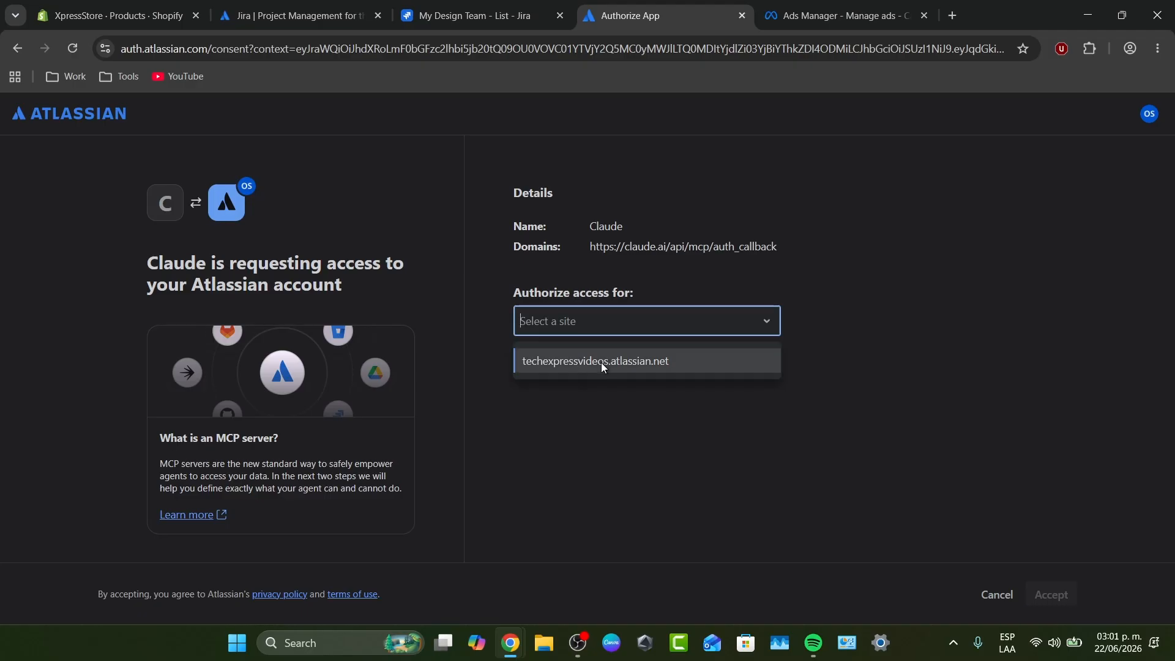
{"action": "left_click", "coordinate": [602, 362]}
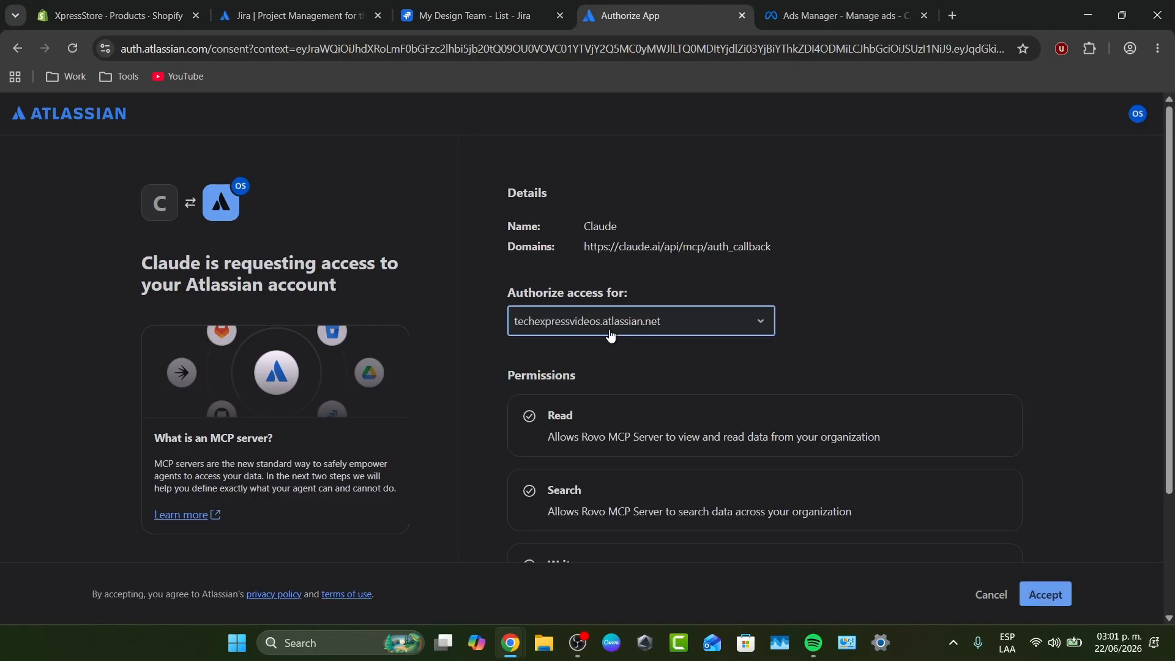
{"action": "left_click", "coordinate": [478, 15]}
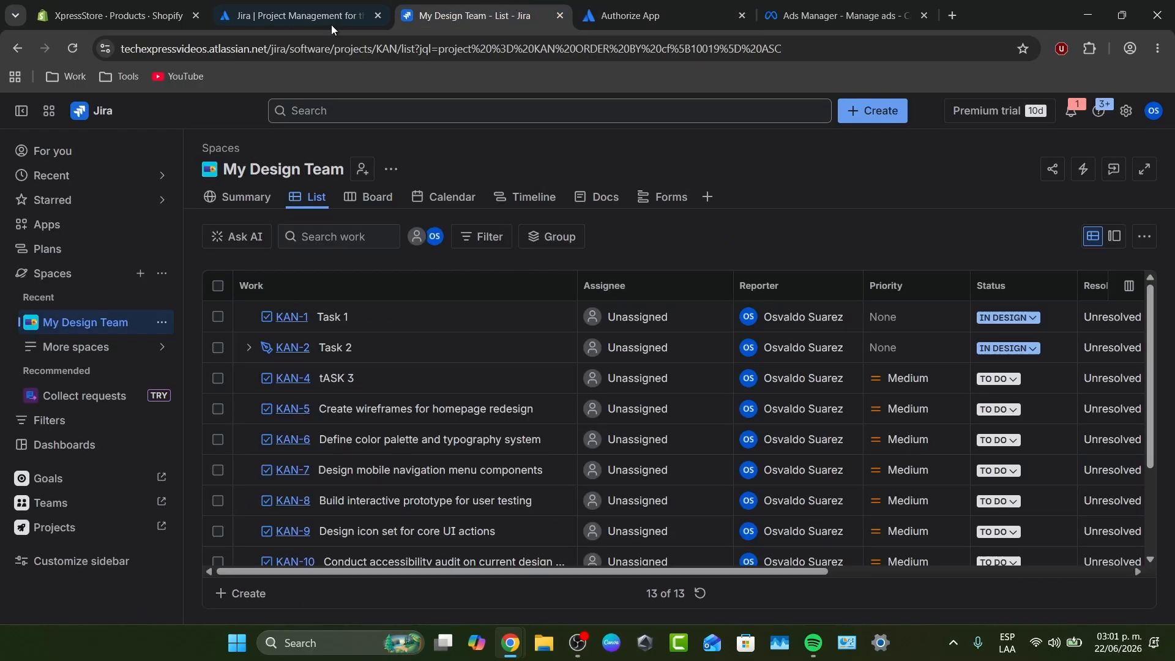
{"action": "left_click", "coordinate": [674, 5]}
{"action": "scroll", "coordinate": [631, 361], "scroll_direction": "down", "scroll_amount": 4}
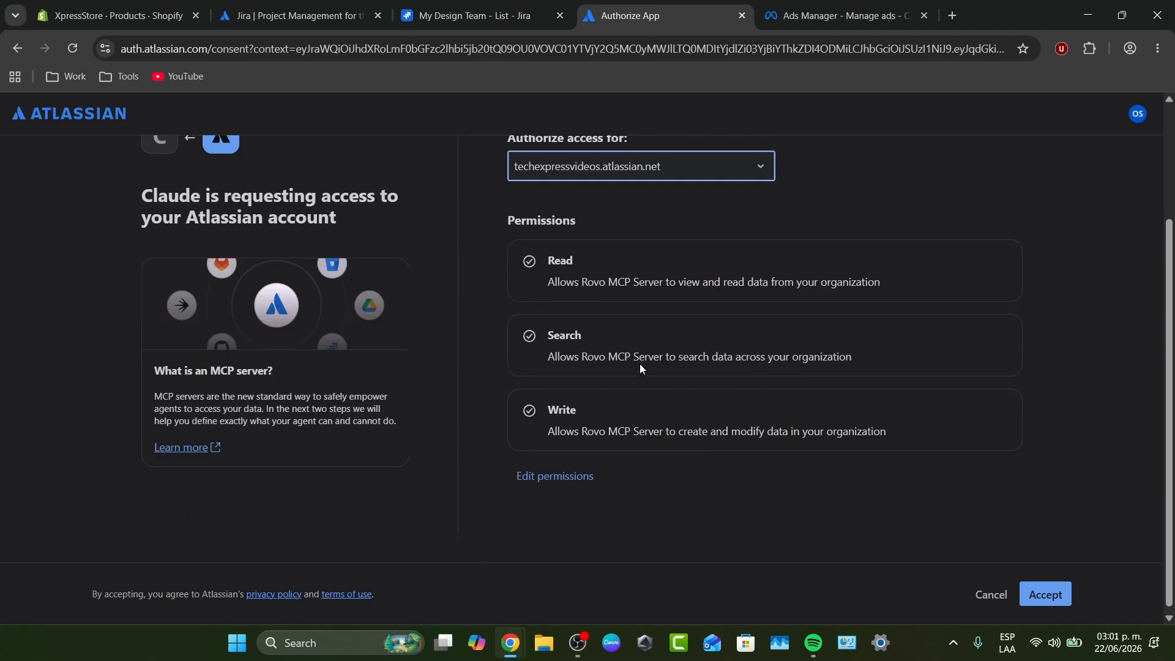
{"action": "left_click", "coordinate": [1044, 594]}
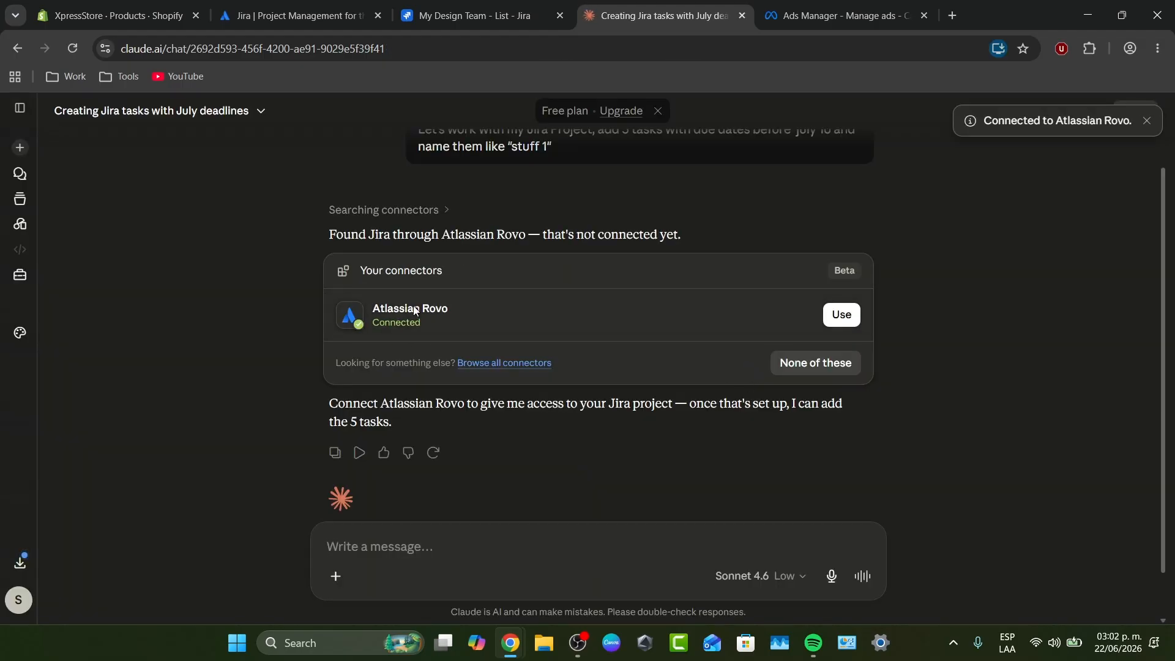
Use Atlassian Rovo for the task request and always allow its List accessible resources and Rovo Search Jira and Confluence tools.
{"action": "left_click_drag", "start_coordinate": [421, 326], "coordinate": [372, 318]}
{"action": "left_click", "coordinate": [842, 315]}
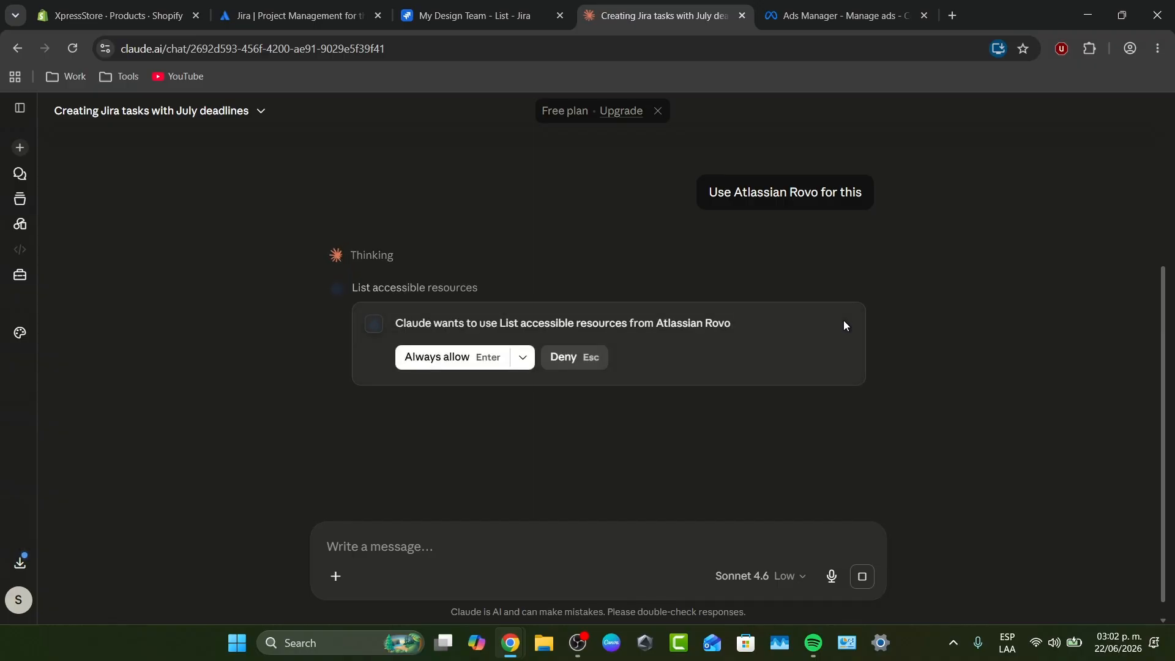
{"action": "left_click", "coordinate": [462, 357]}
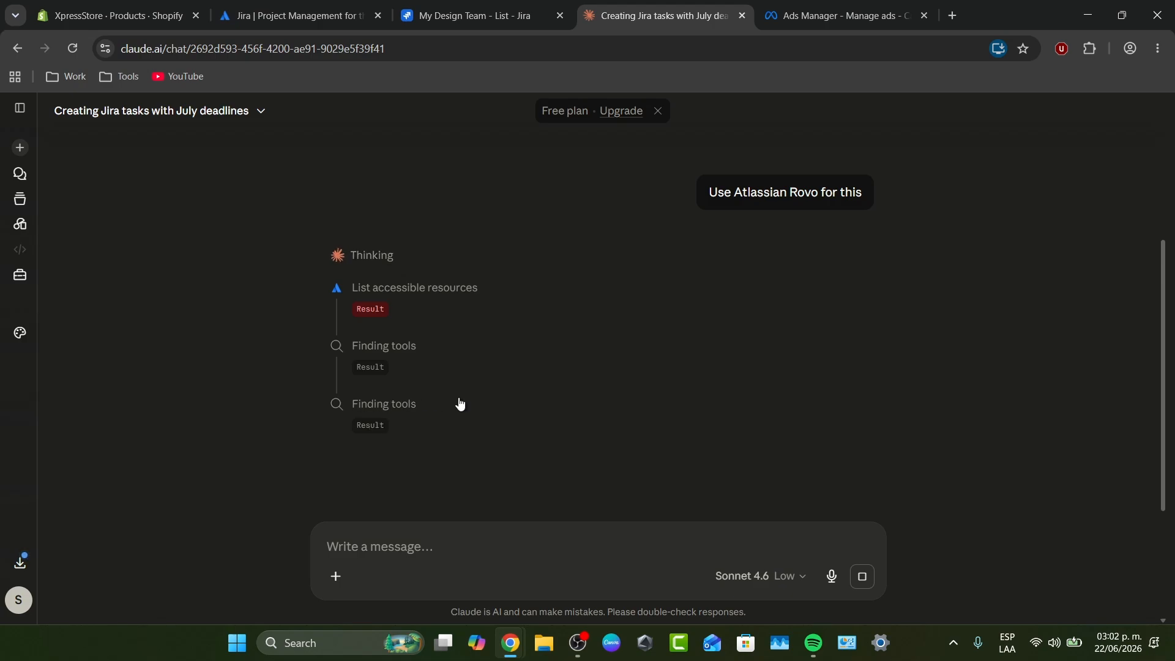
{"action": "left_click", "coordinate": [509, 340]}
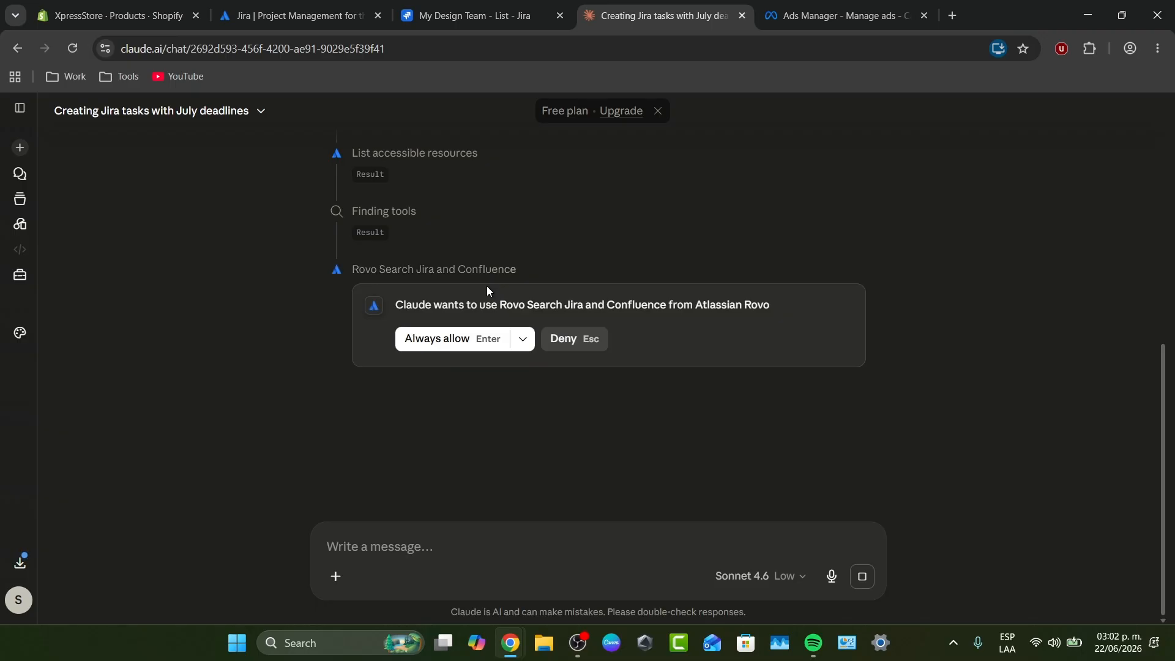
{"action": "left_click", "coordinate": [477, 340]}
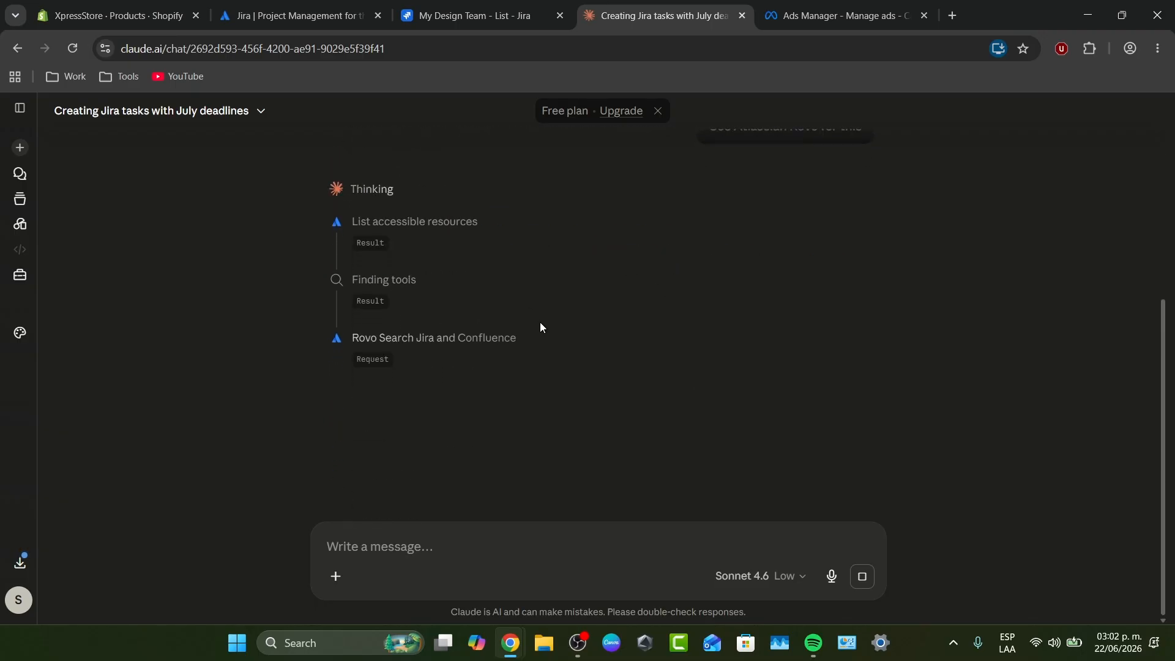
{"action": "scroll", "coordinate": [540, 328], "scroll_direction": "up", "scroll_amount": 4}
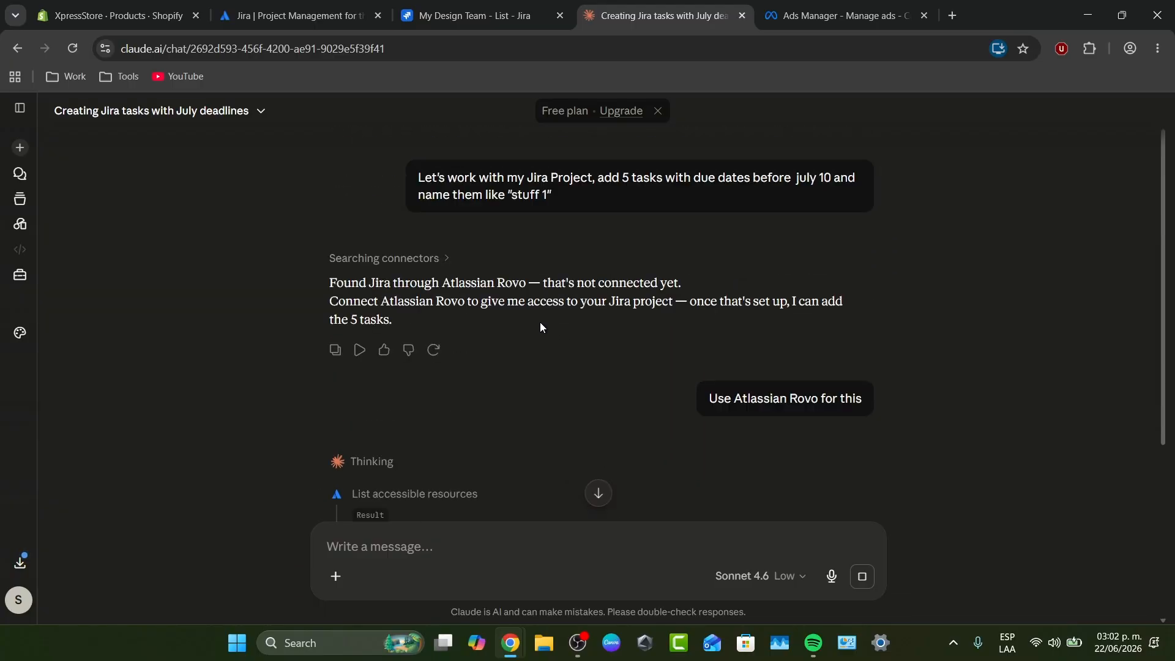
Read Claude's reply about Jira search access and the project key it asks for, and dismiss the Cowork suggestion.
{"action": "scroll", "coordinate": [540, 327], "scroll_direction": "down", "scroll_amount": 5}
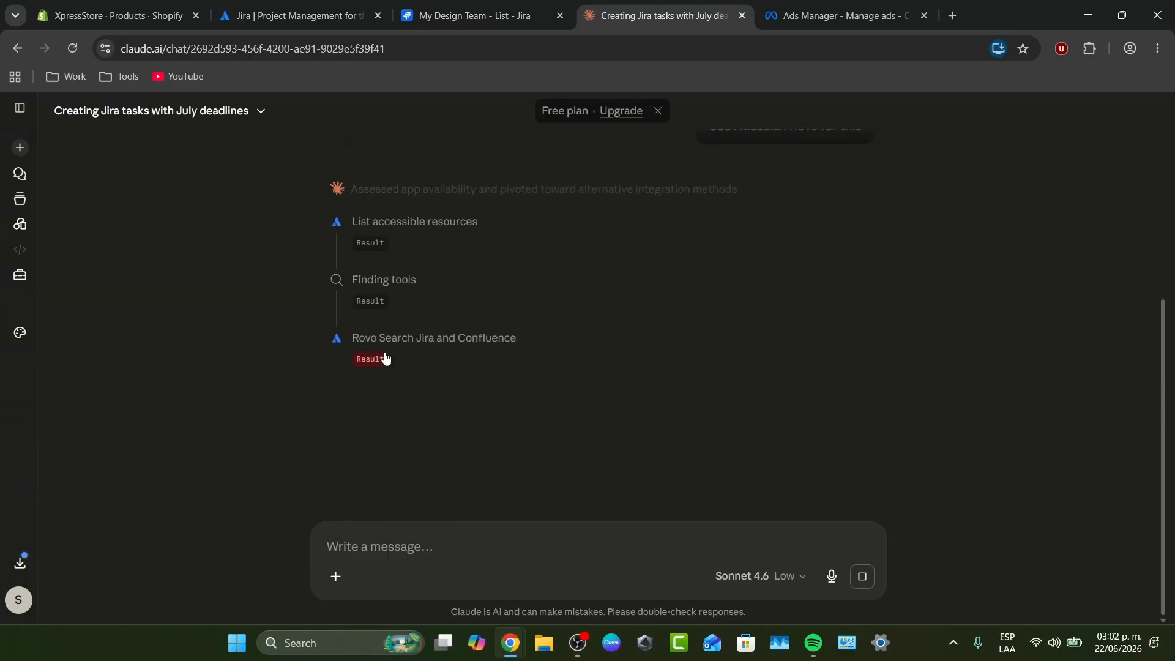
{"action": "left_click", "coordinate": [509, 7]}
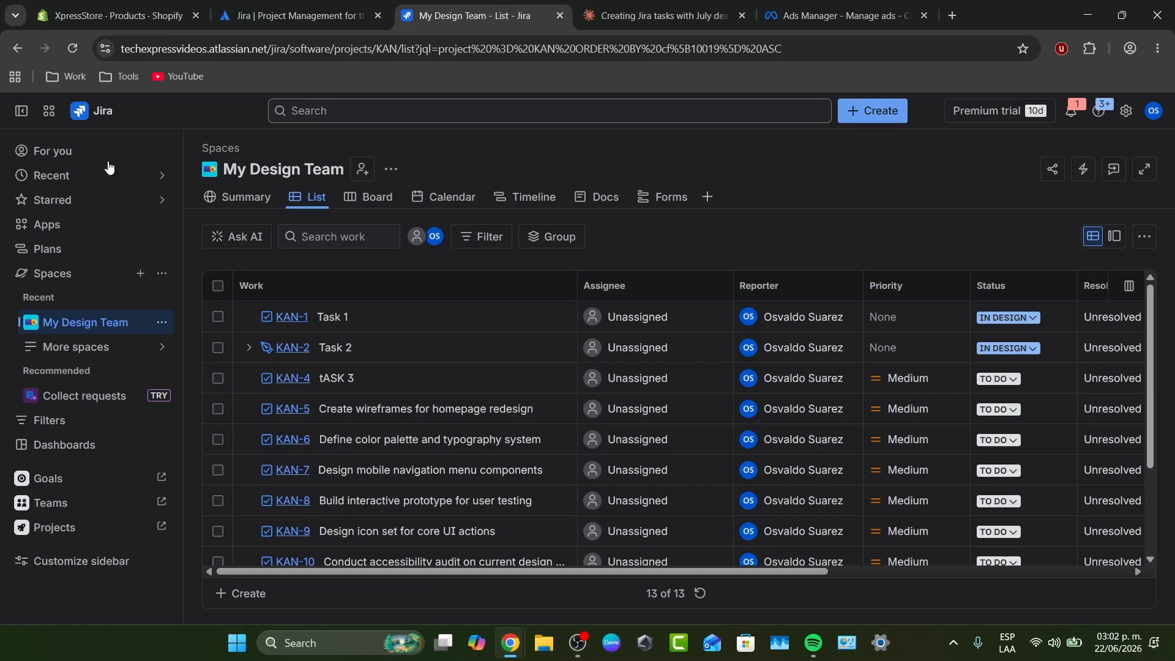
{"action": "key", "text": "ctrl+Tab"}
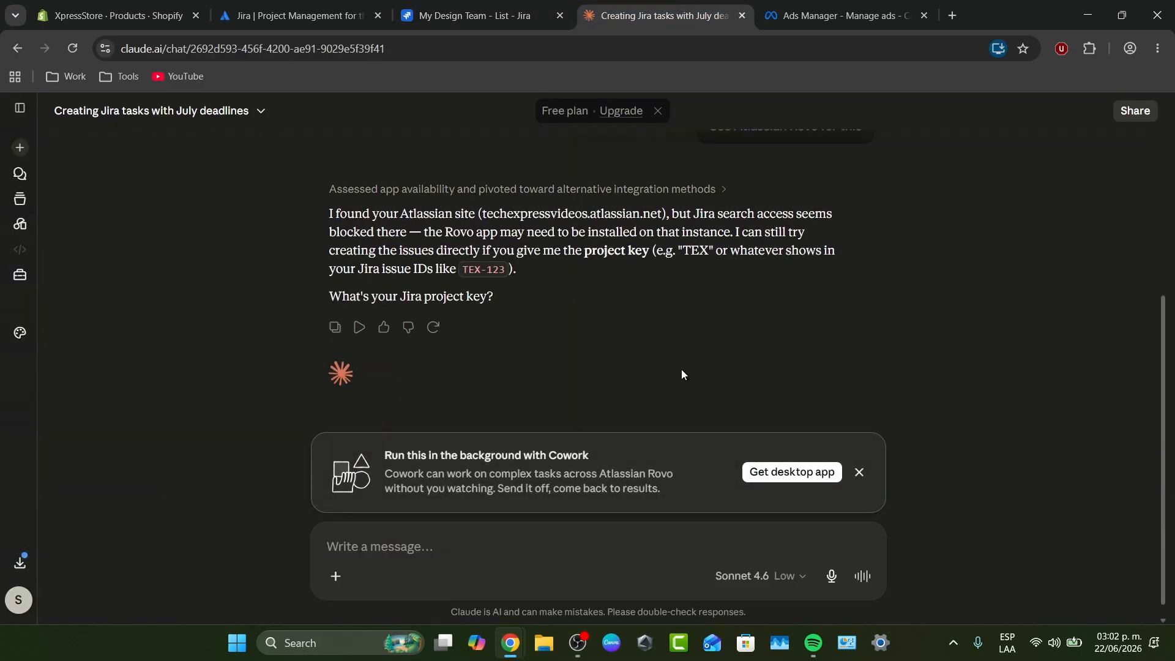
{"action": "scroll", "coordinate": [682, 369], "scroll_direction": "up", "scroll_amount": 2}
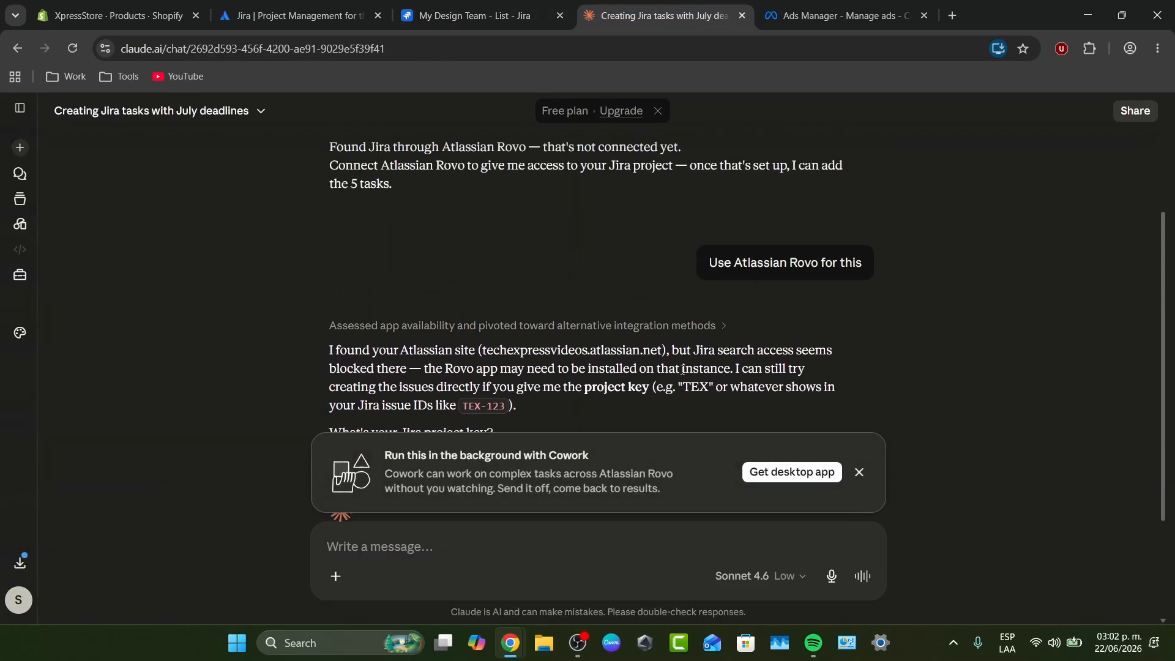
{"action": "scroll", "coordinate": [683, 369], "scroll_direction": "down", "scroll_amount": 3}
{"action": "left_click_drag", "start_coordinate": [706, 199], "coordinate": [722, 224]}
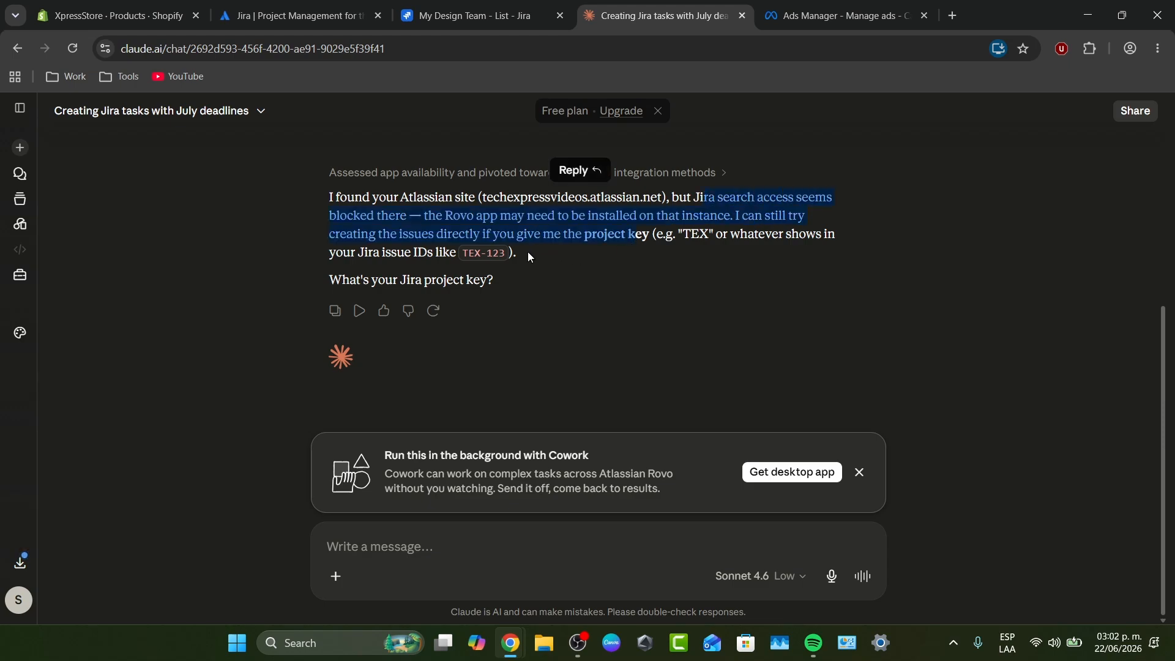
{"action": "left_click", "coordinate": [859, 473]}
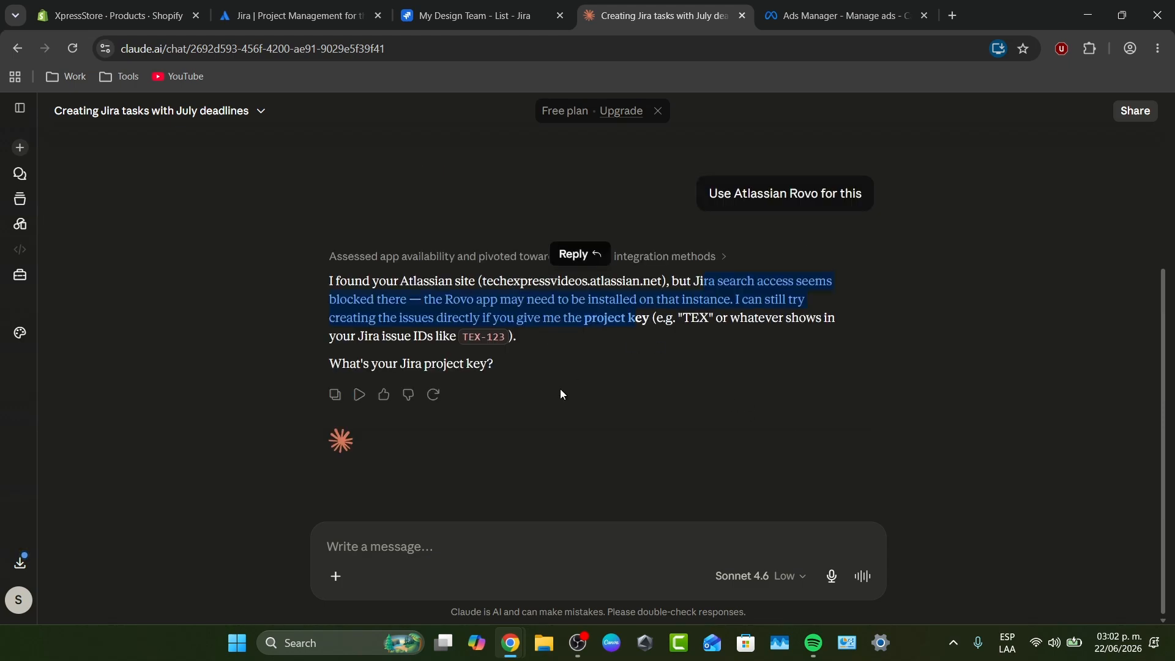
Give Claude the project key KAN, checking it in Jira's space details, and allow its createJiraIssue request from Atlassian Rovo.
{"action": "scroll", "coordinate": [575, 340], "scroll_direction": "up", "scroll_amount": 3}
{"action": "scroll", "coordinate": [624, 375], "scroll_direction": "up", "scroll_amount": 3}
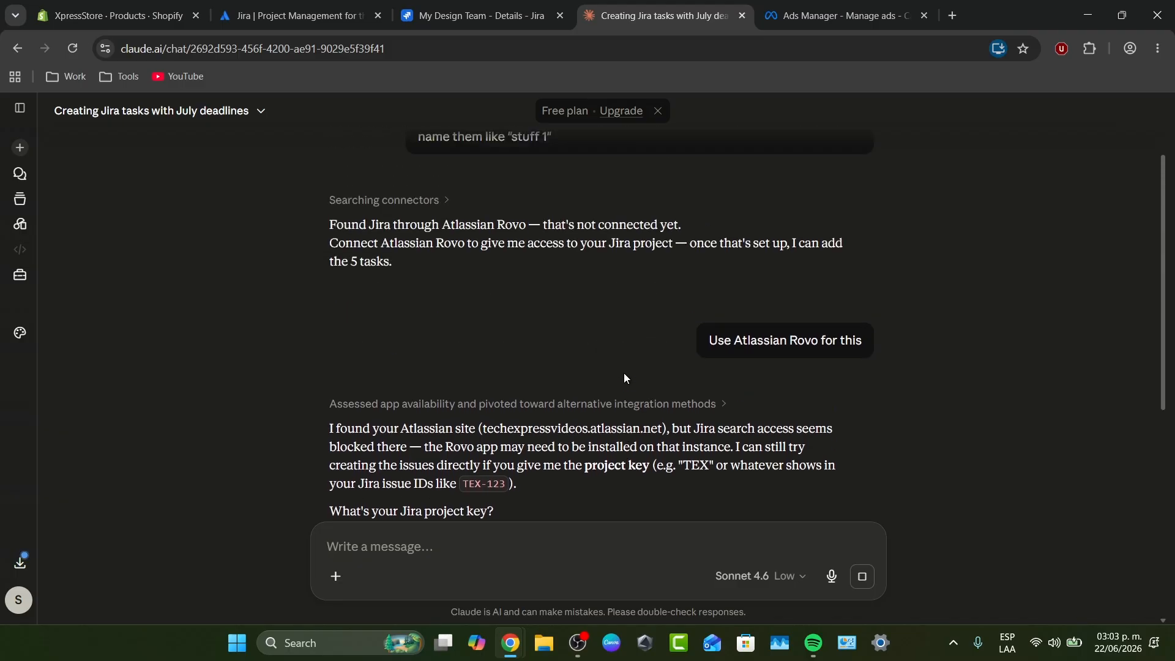
{"action": "scroll", "coordinate": [623, 374], "scroll_direction": "down", "scroll_amount": 5}
{"action": "left_click", "coordinate": [440, 12]}
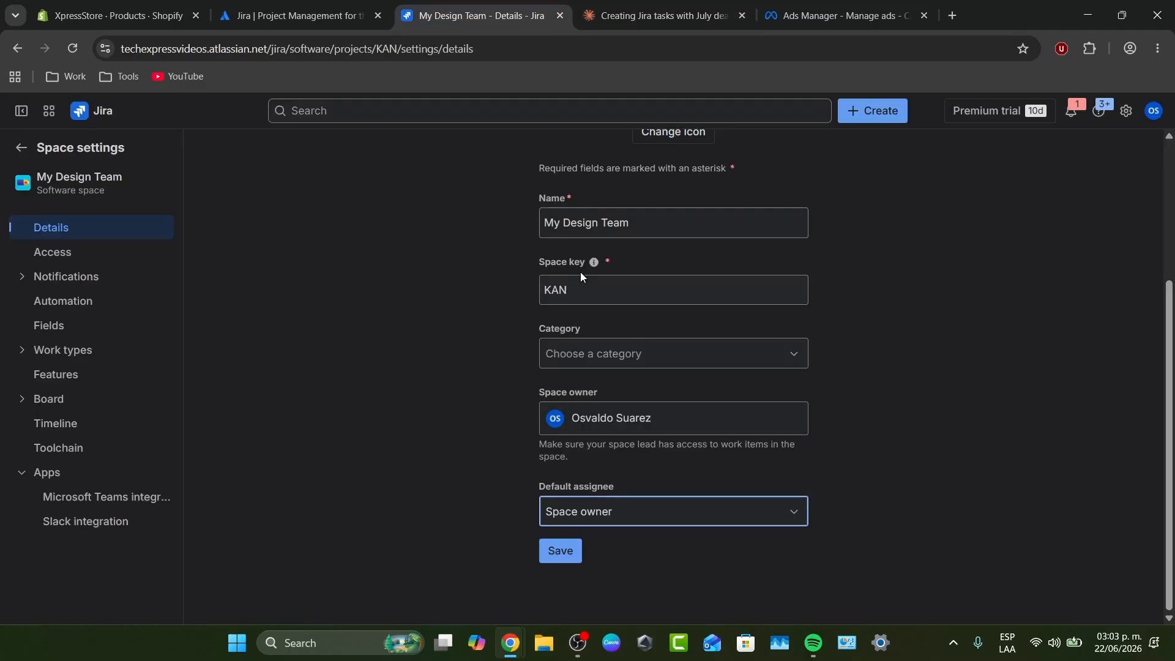
{"action": "left_click", "coordinate": [631, 8]}
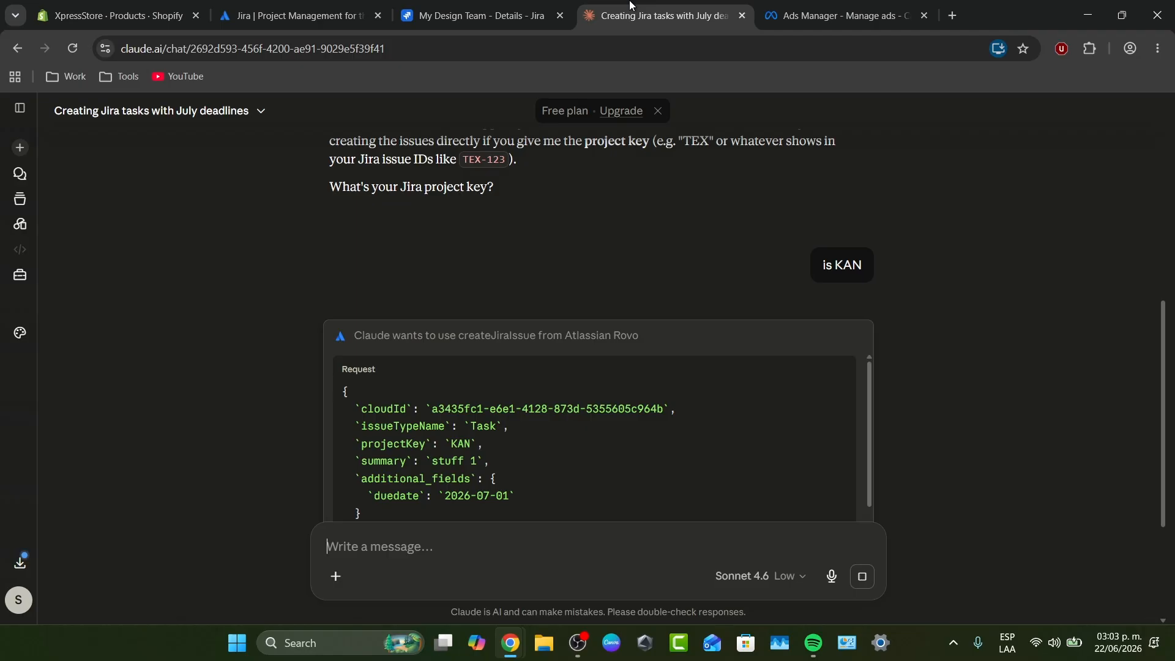
{"action": "left_click", "coordinate": [397, 346]}
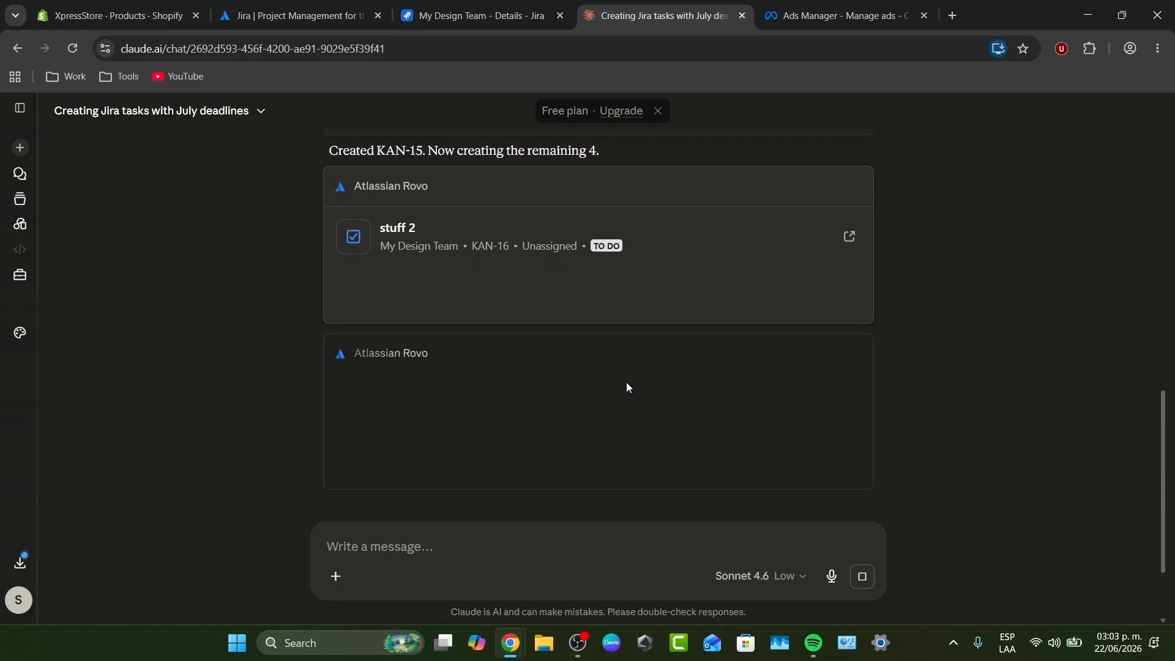
Check the newly added "stuff" tasks in Jira's My Design Team list, and review the end of Claude's response.
{"action": "left_click", "coordinate": [521, 6]}
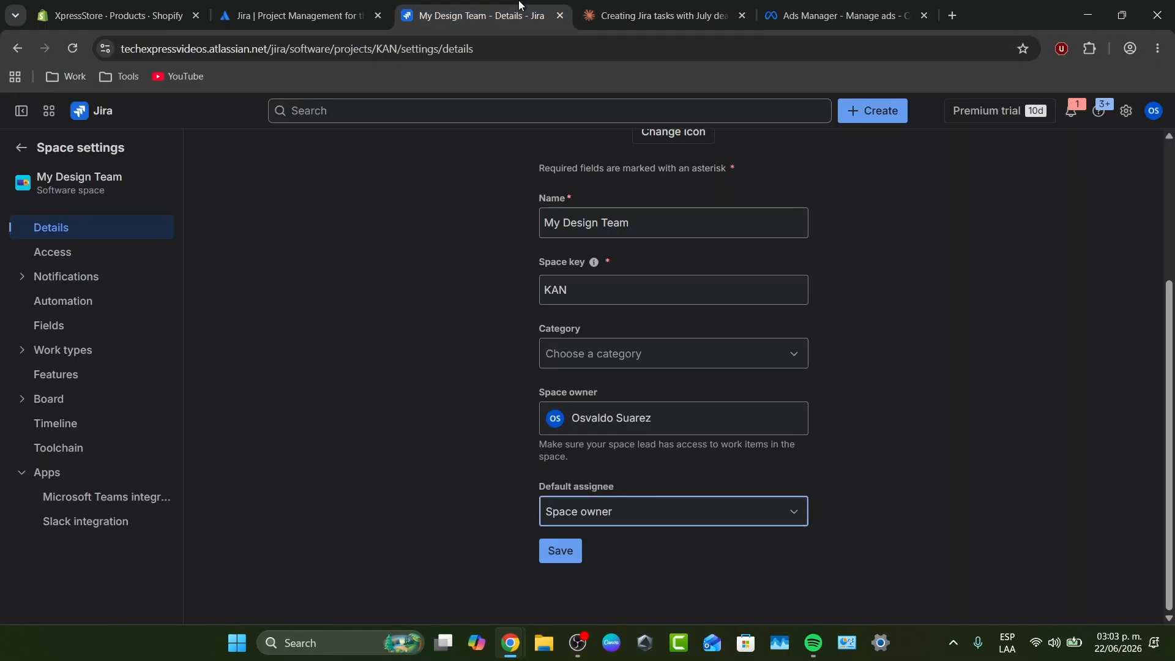
{"action": "left_click", "coordinate": [20, 148]}
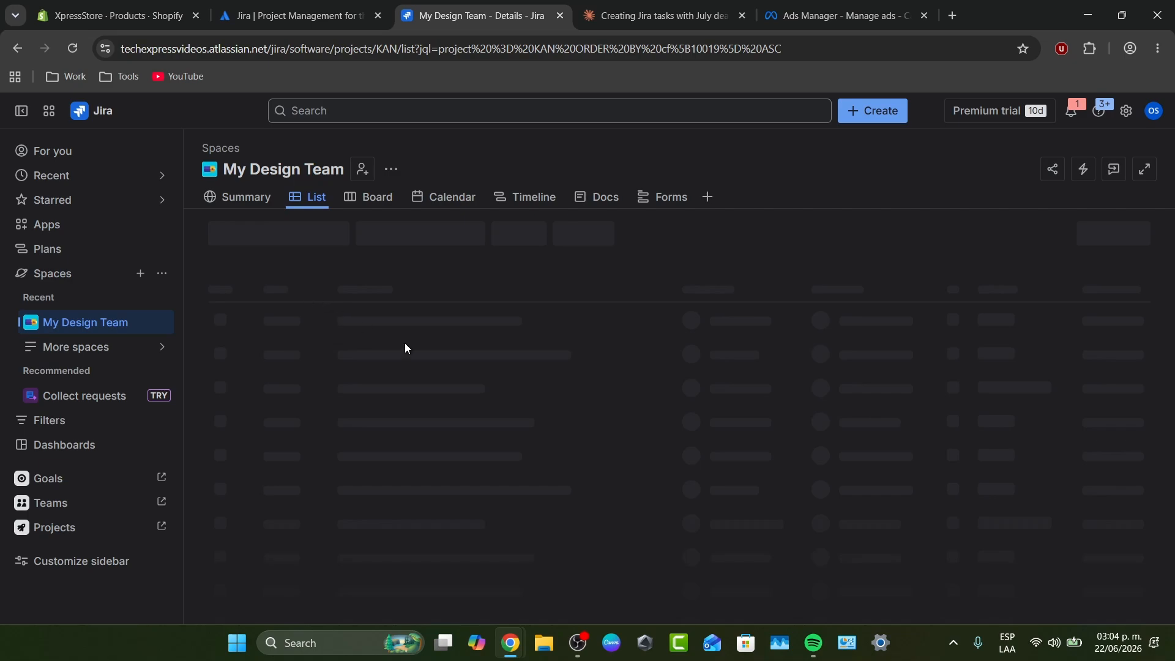
{"action": "scroll", "coordinate": [553, 324], "scroll_direction": "down", "scroll_amount": 5}
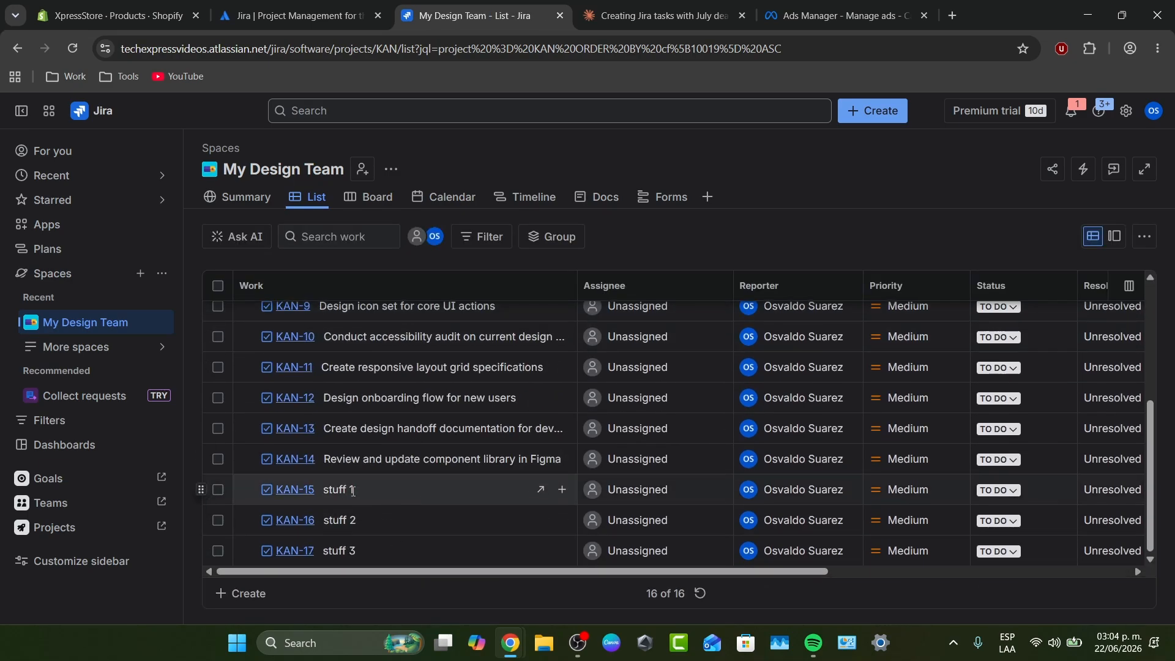
{"action": "left_click", "coordinate": [361, 490]}
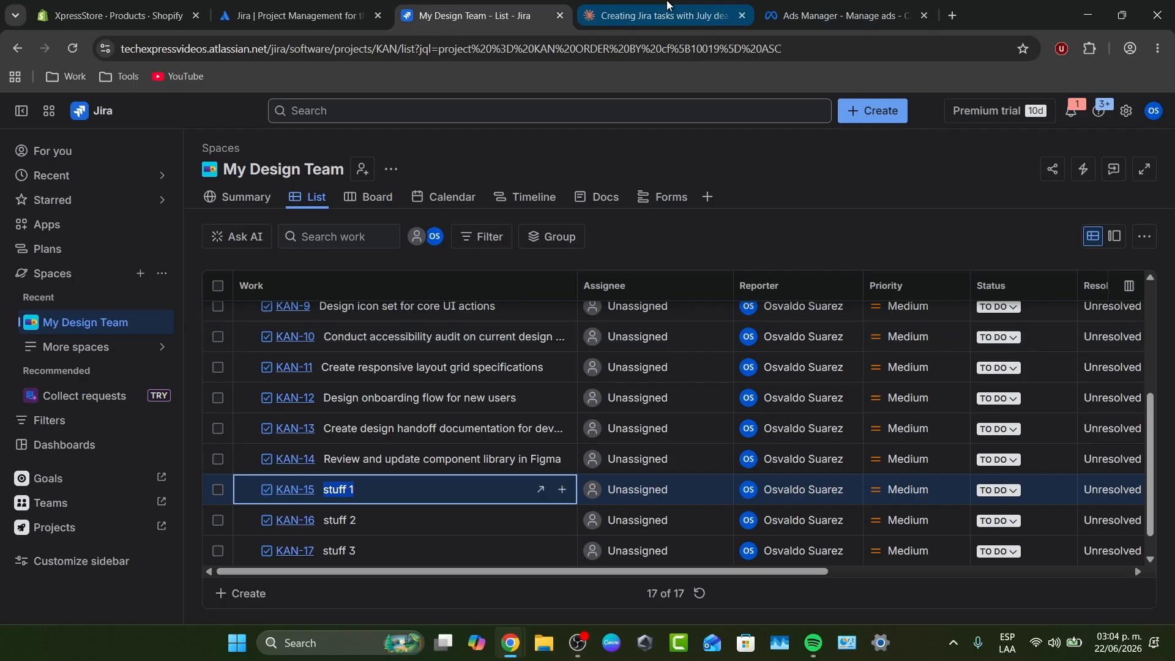
{"action": "left_click", "coordinate": [664, 15]}
{"action": "scroll", "coordinate": [651, 410], "scroll_direction": "down", "scroll_amount": 6}
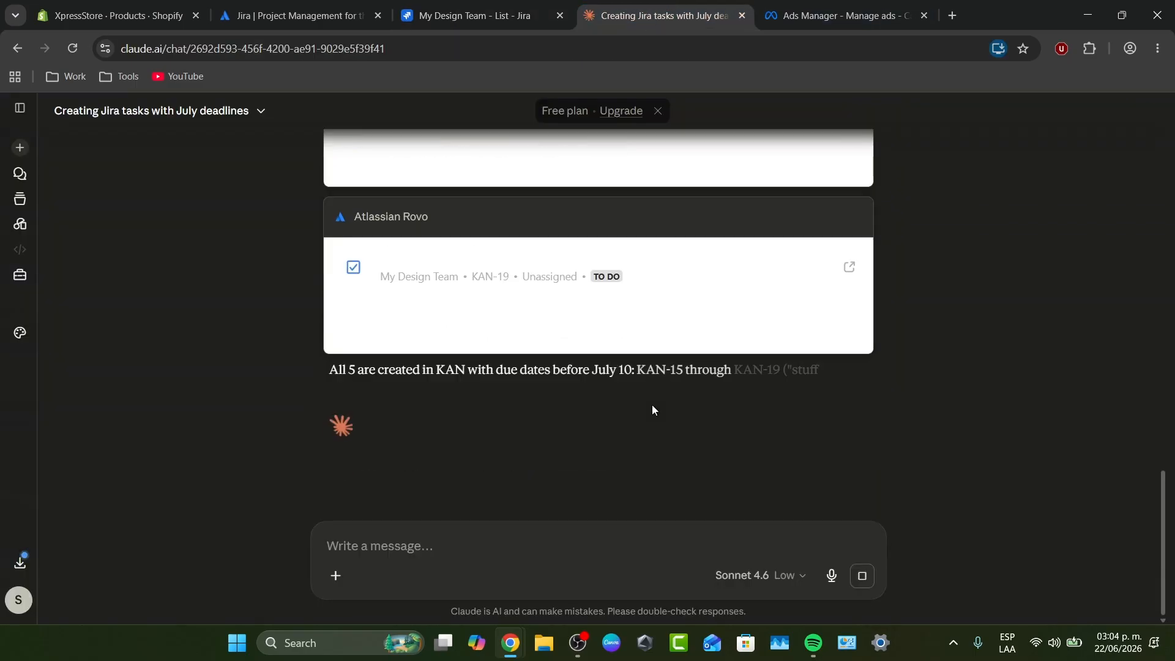